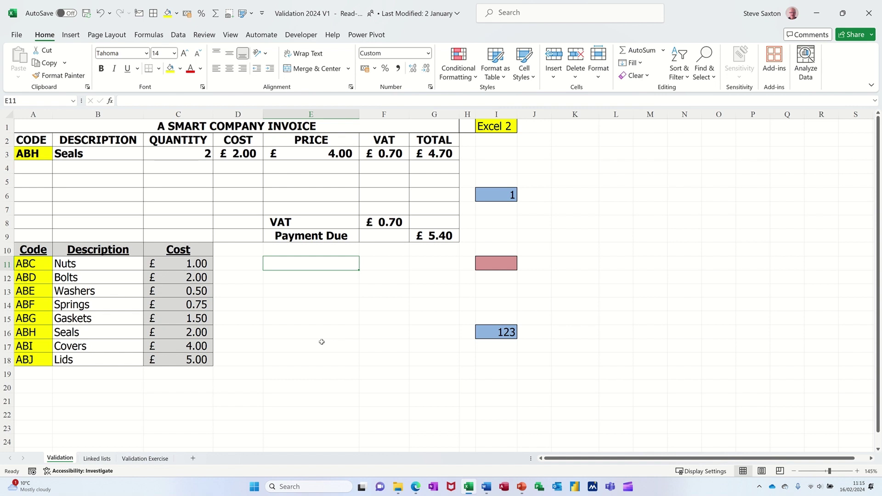
Step: Check A3's code dropdown, then test I6's 1–100 rule with 123 and cancel the rejection
click(43, 156)
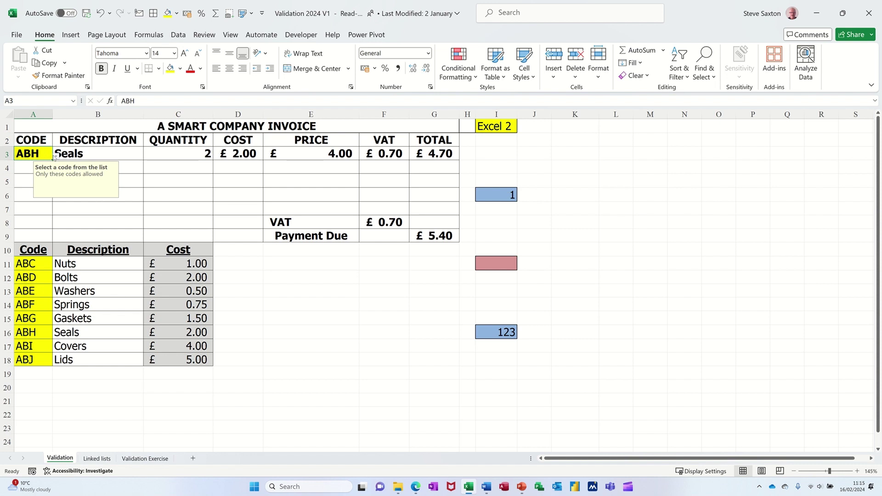
click(55, 157)
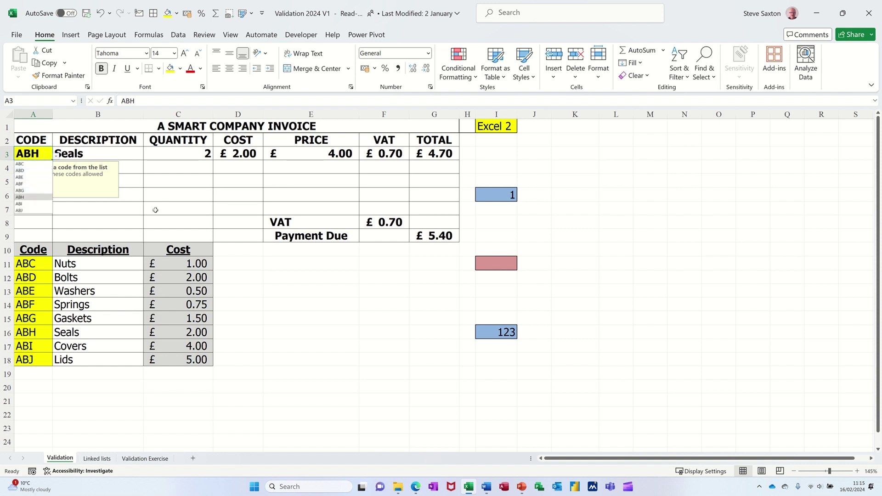
click(496, 194)
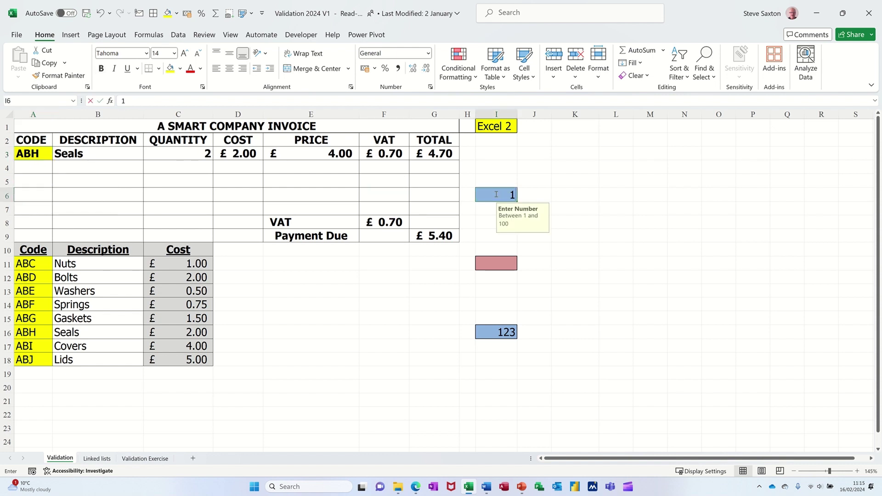
text(123)
key(Return)
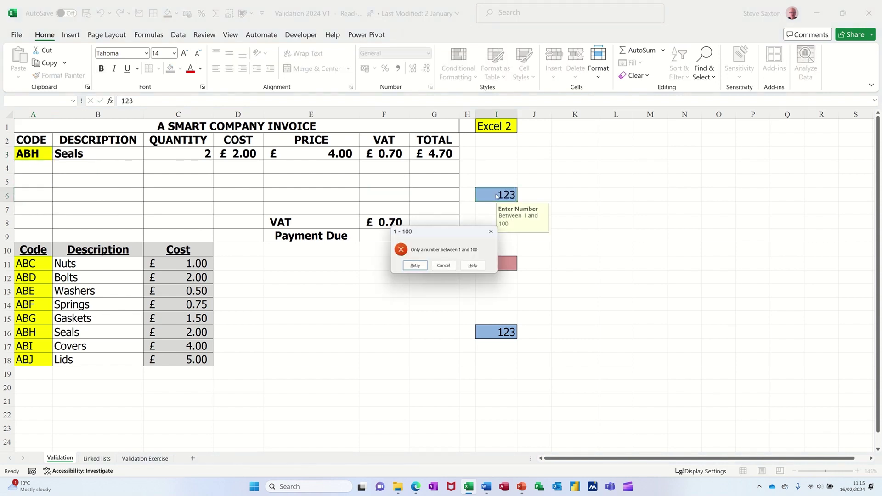
click(439, 266)
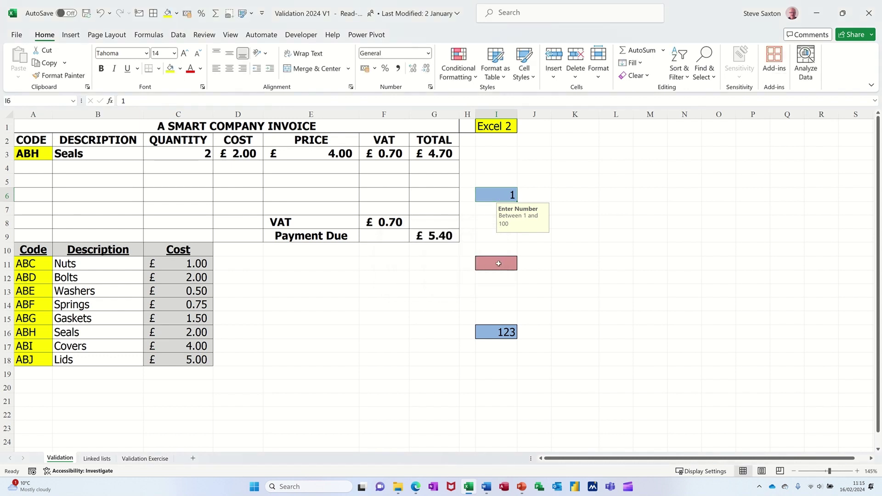
Step: Test I11's date rule with today's date and cancel the rejected entry
click(502, 263)
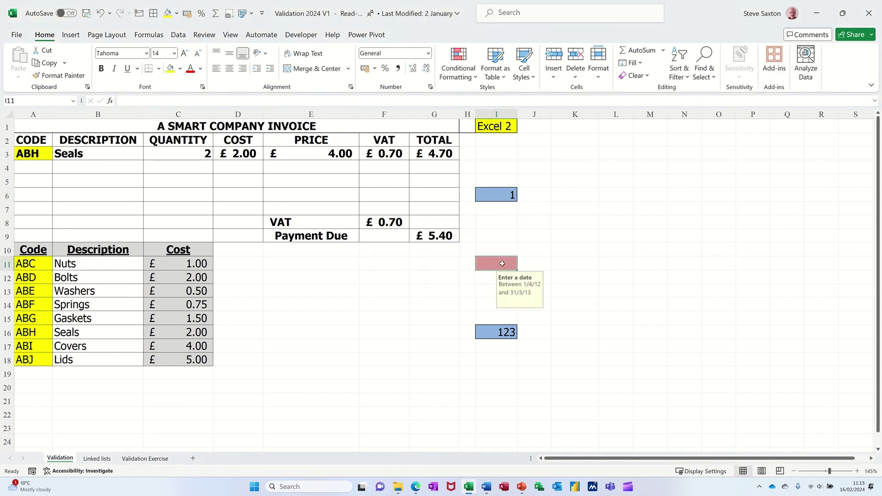
key(ctrl+semicolon)
key(Return)
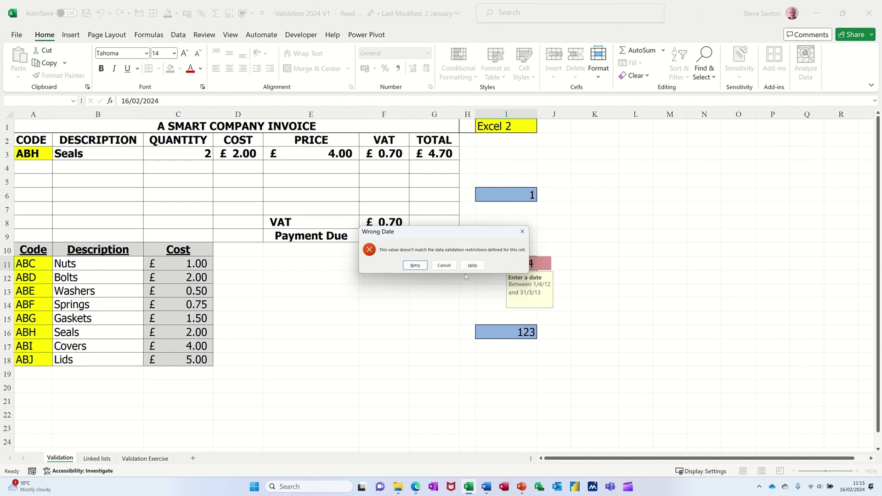
click(447, 266)
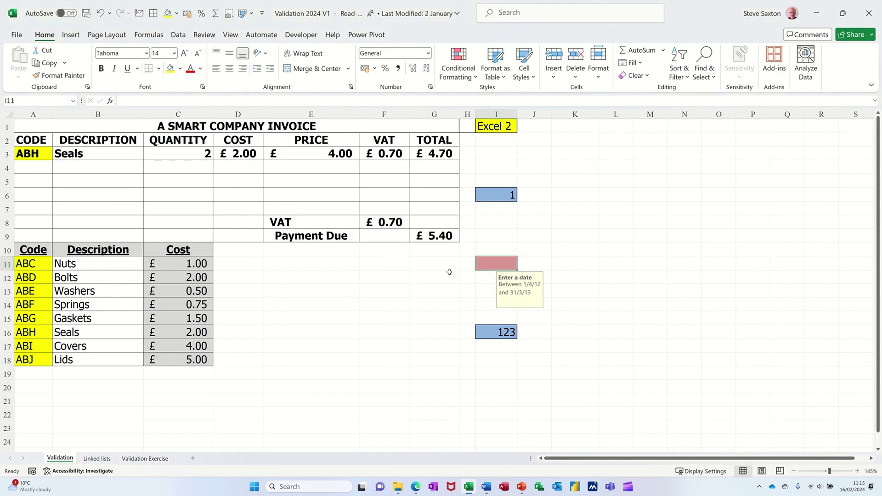
Step: Fill E12 yellow and give it a List data validation
click(32, 155)
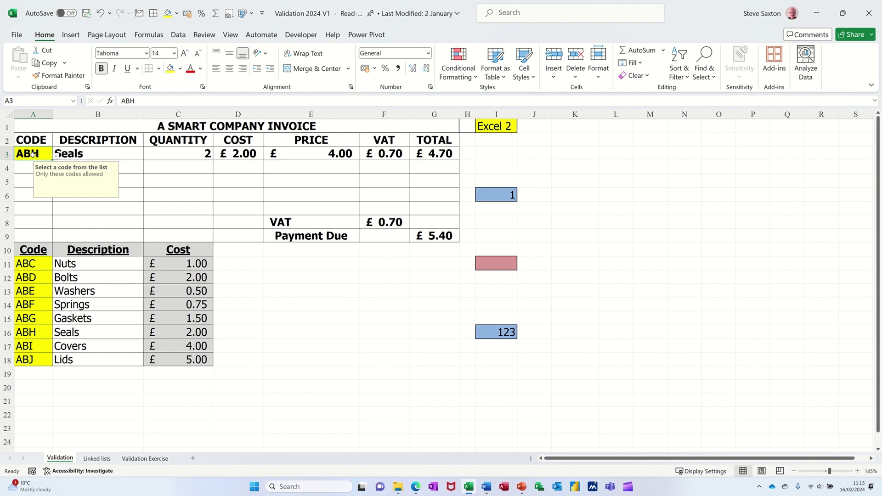
click(287, 279)
click(170, 68)
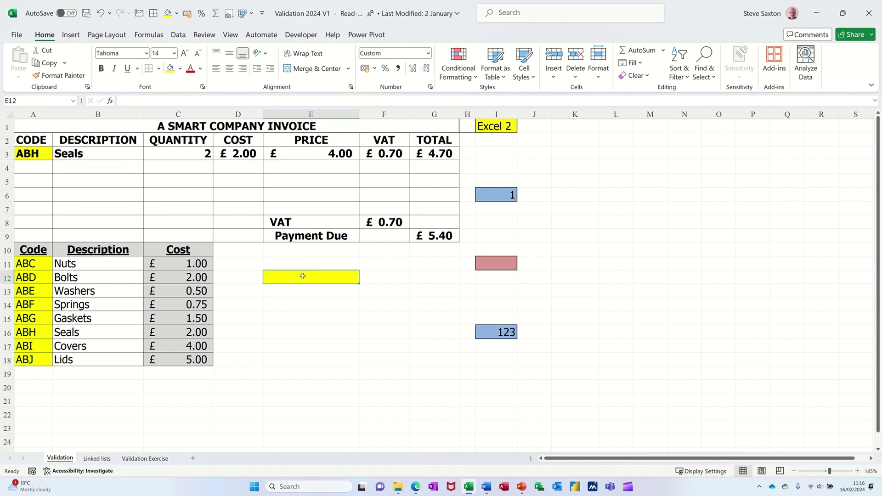
click(178, 36)
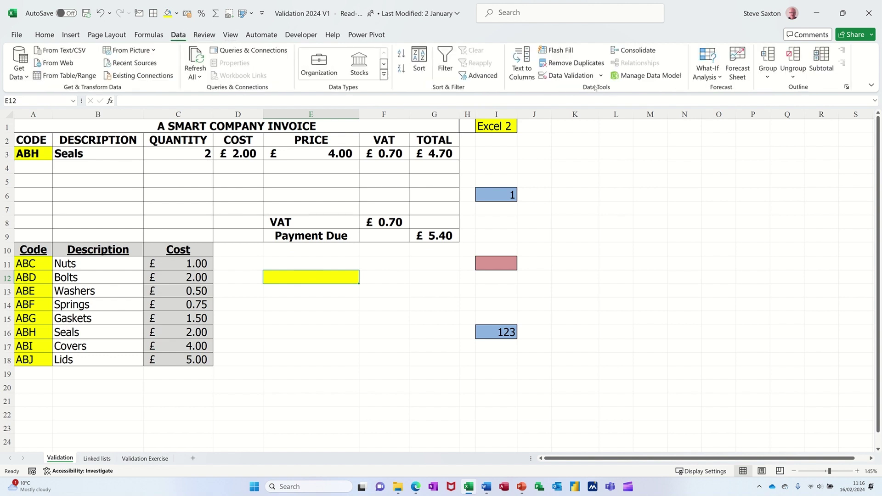
click(565, 77)
drag(462, 157, 426, 179)
click(422, 224)
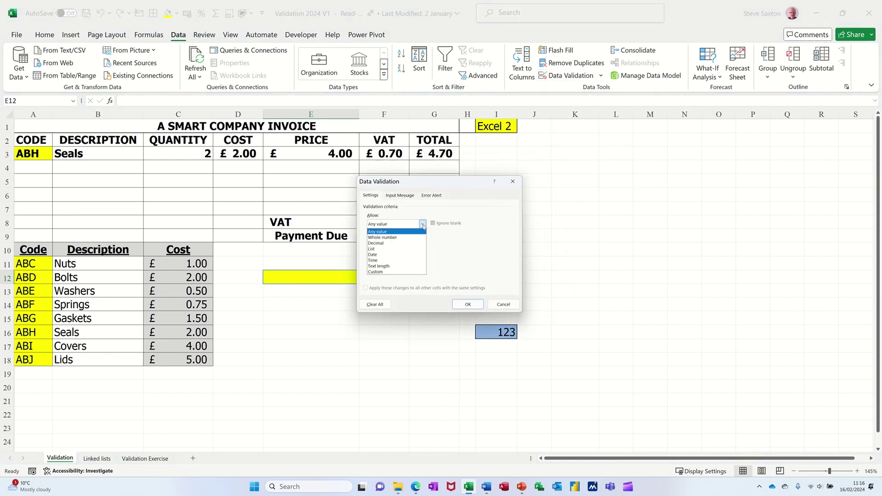
click(384, 250)
click(433, 258)
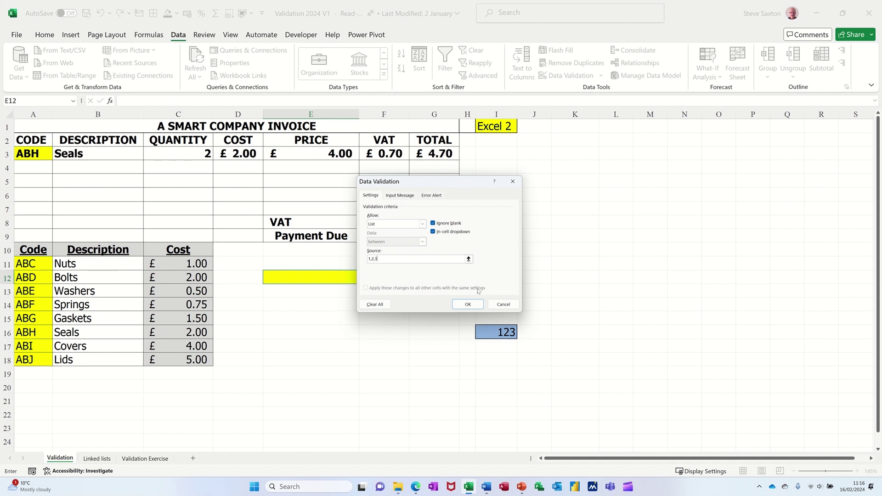
click(467, 304)
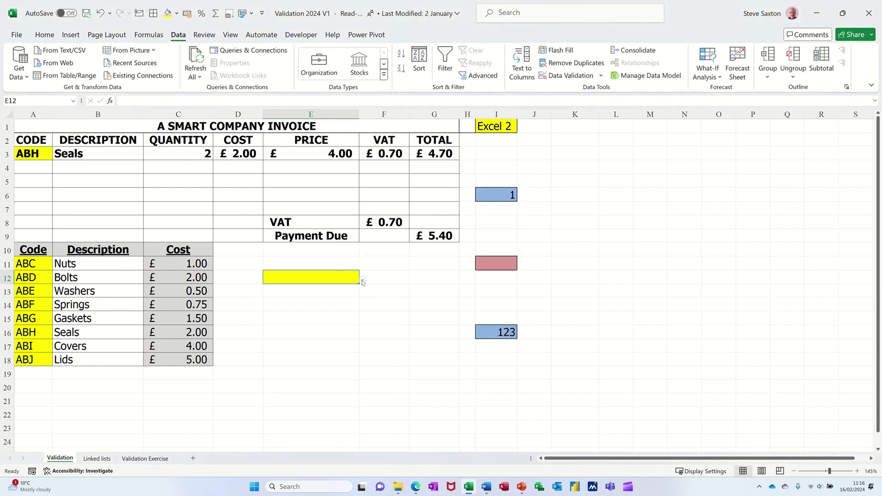
Step: Set E12's list source to =$A$11:$A$18 and check the dropdown offers the product codes
click(363, 281)
click(362, 282)
click(547, 80)
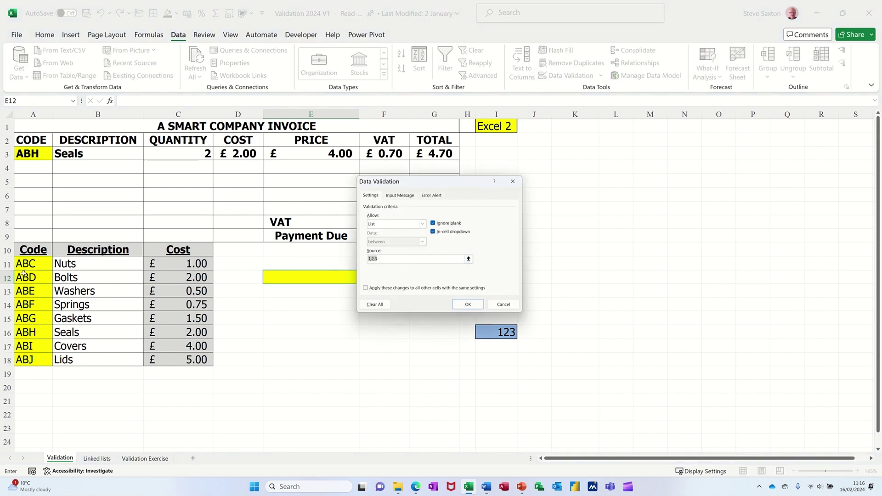
drag(27, 265, 28, 362)
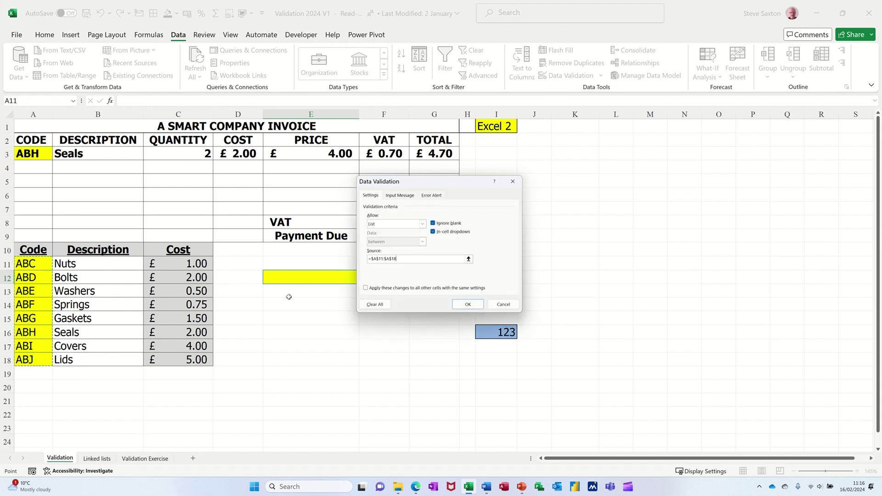
click(468, 304)
click(362, 281)
click(362, 280)
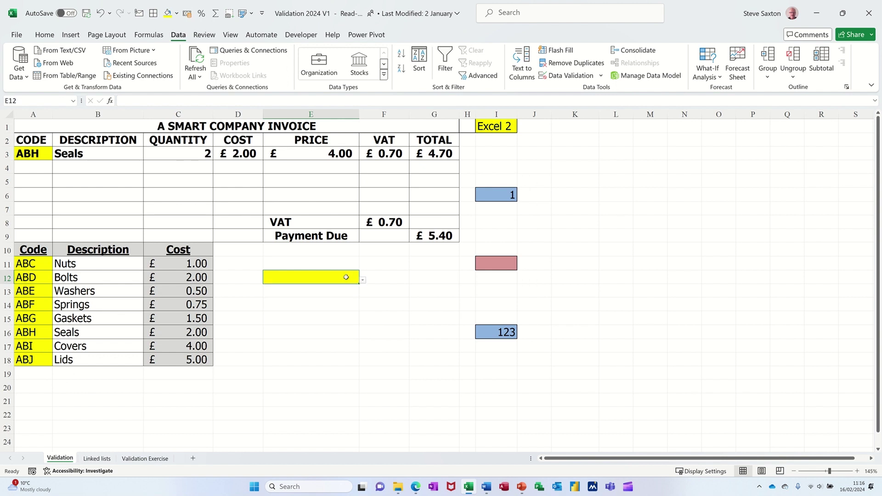
Step: Replace E12's list source with =courses
click(568, 76)
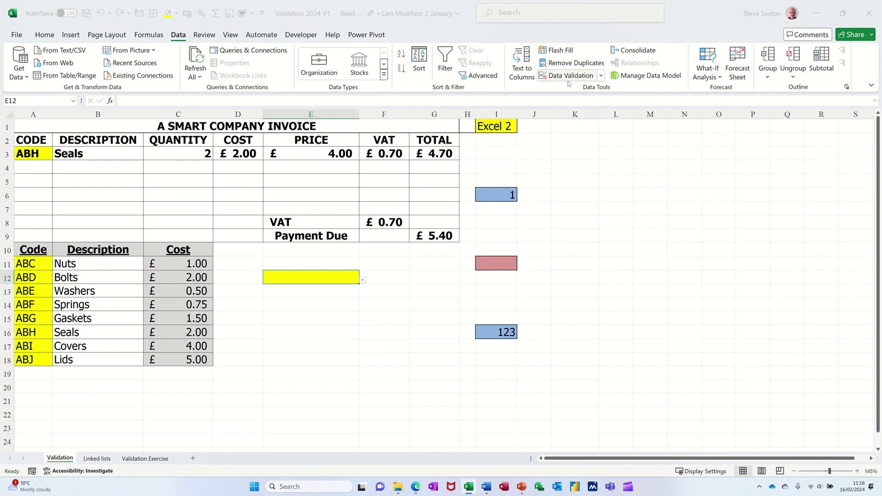
drag(418, 259, 361, 258)
text(=courses)
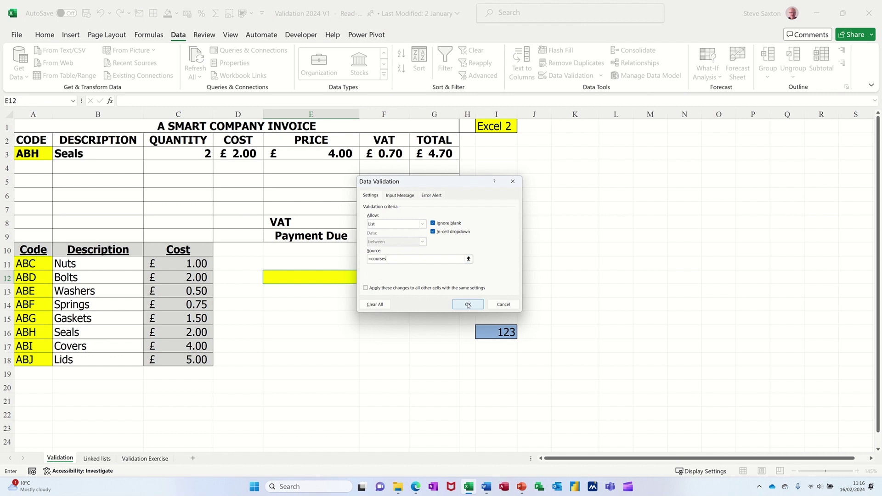
click(397, 194)
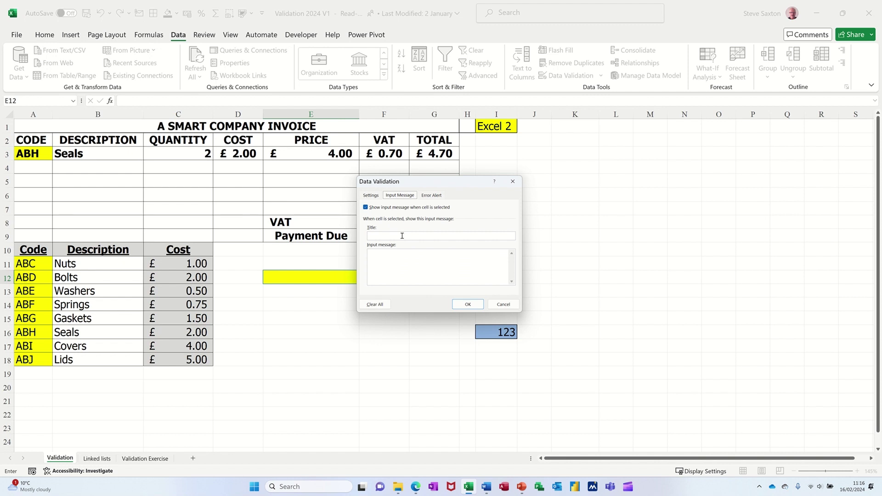
key(ctrl+Tab)
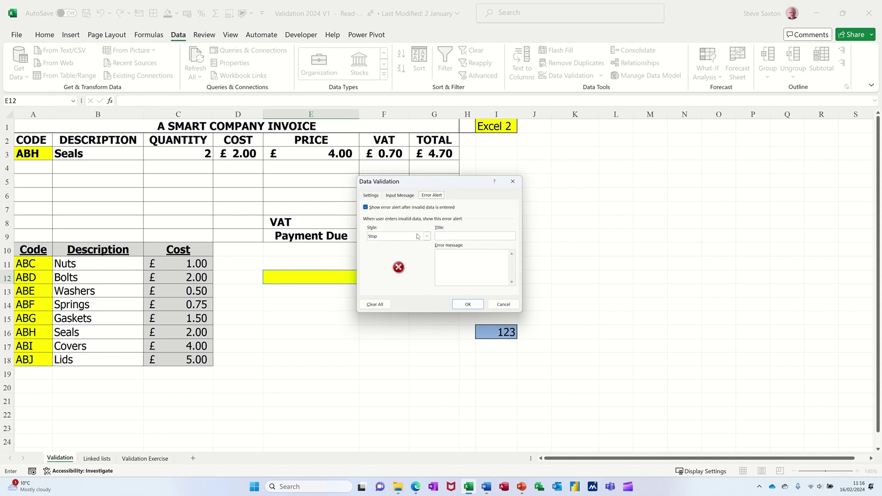
click(400, 198)
Step: Add the input message title 'Select a course' and text 'Only these courses'
click(398, 235)
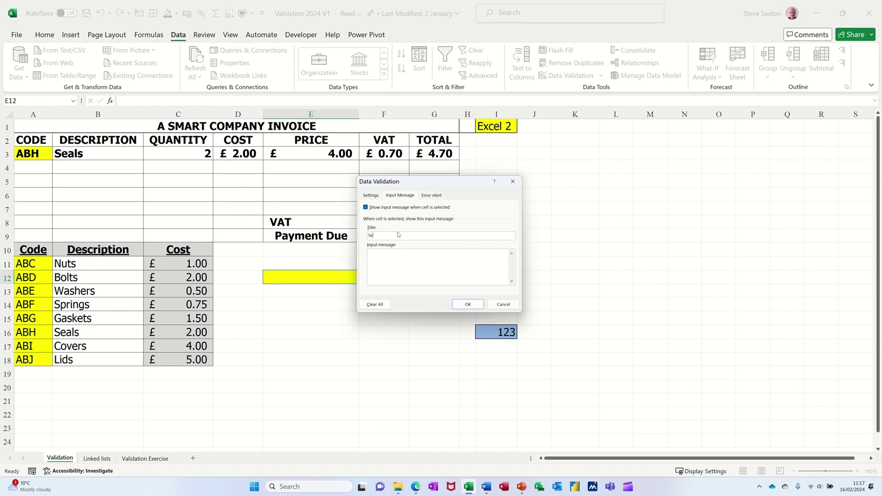
text(Select a course)
click(418, 256)
text(Only these courses)
Step: Add a Stop error alert titled 'Wrong' with message 'Select a course', and apply it
click(430, 196)
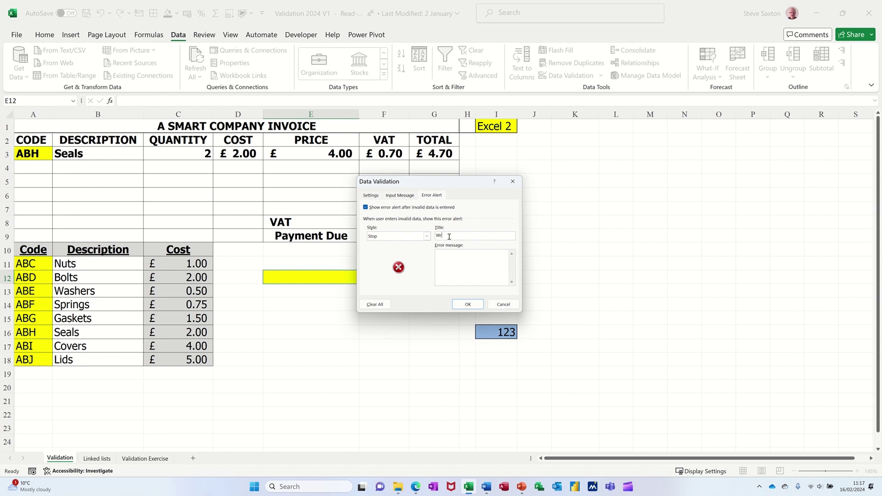
click(449, 236)
text(Wrong)
click(453, 257)
click(468, 304)
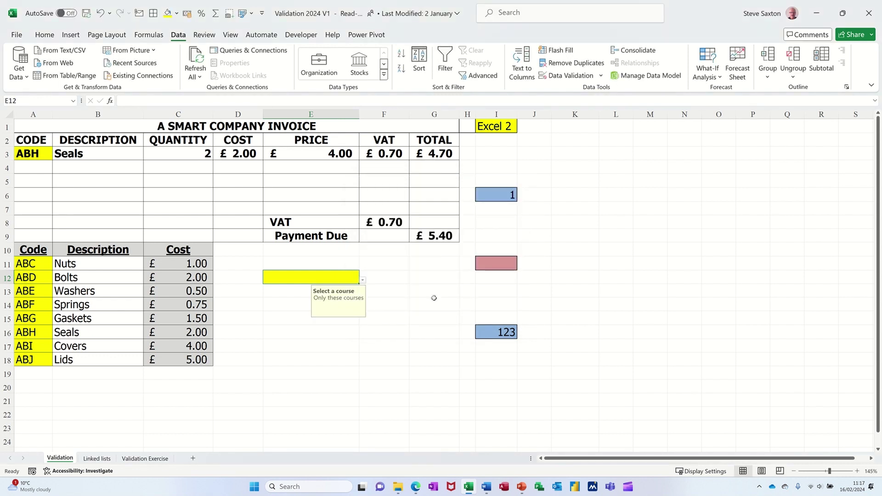
Step: Choose Access 1 in E12, then try 'sdfd' and cancel the 'Wrong' alert rejecting it
click(363, 283)
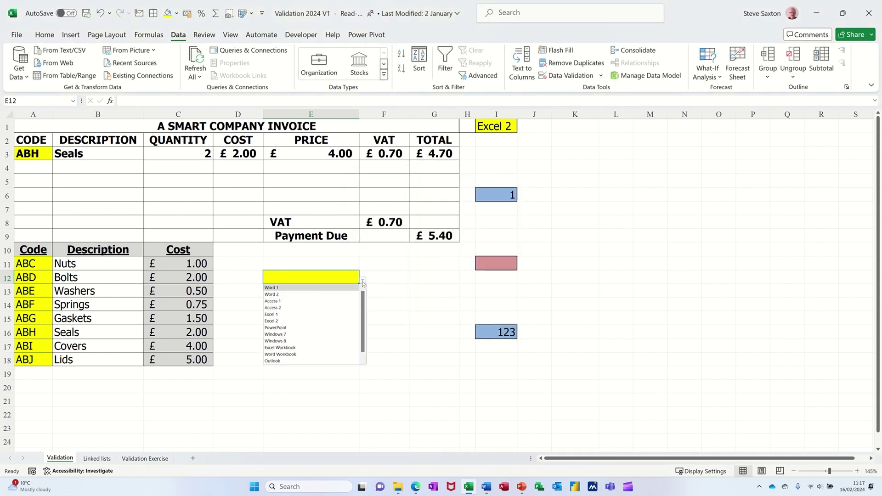
click(317, 290)
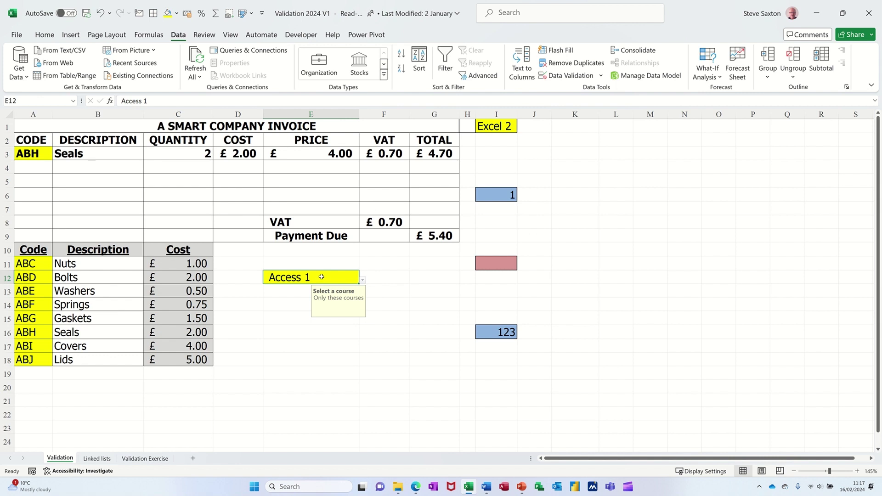
text(sdfd)
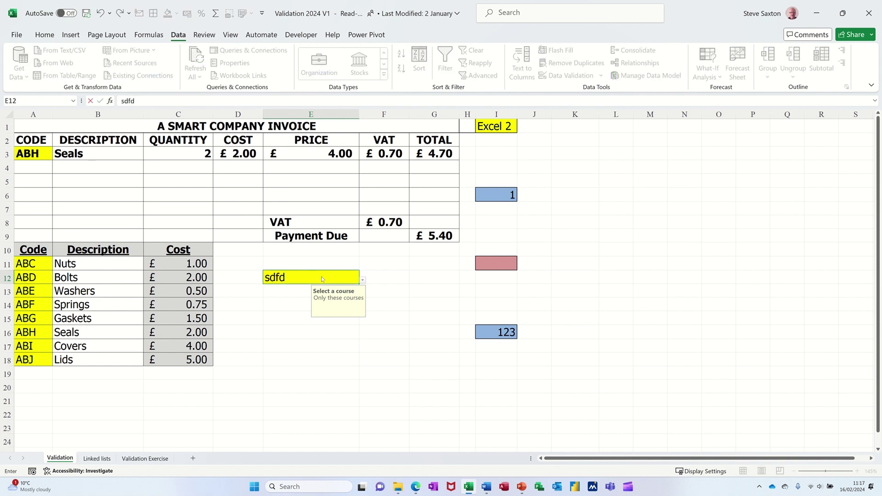
key(Return)
drag(437, 236, 387, 252)
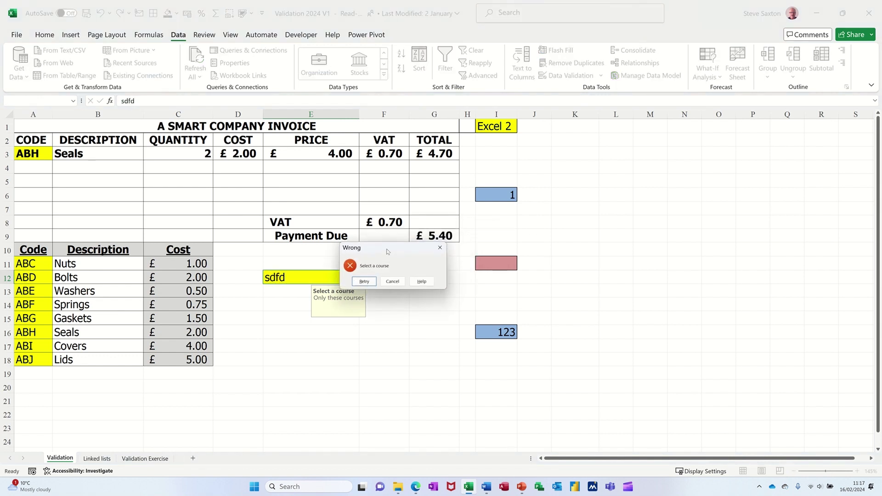
click(392, 281)
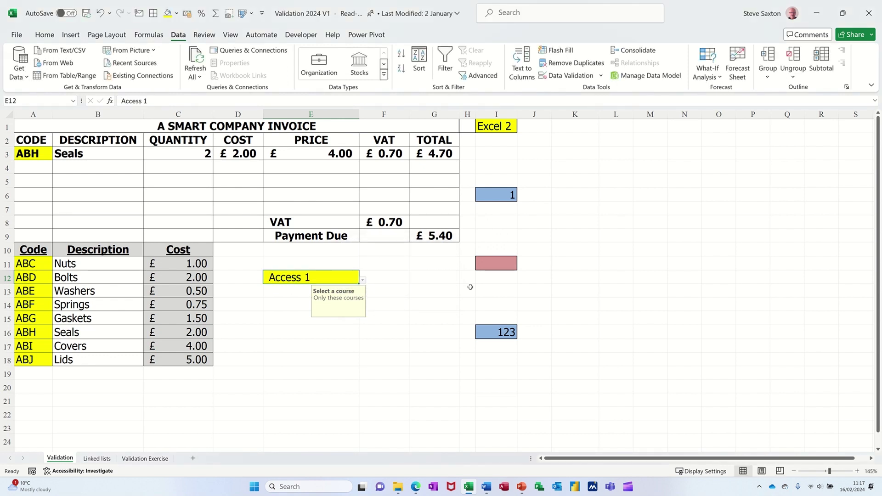
click(498, 263)
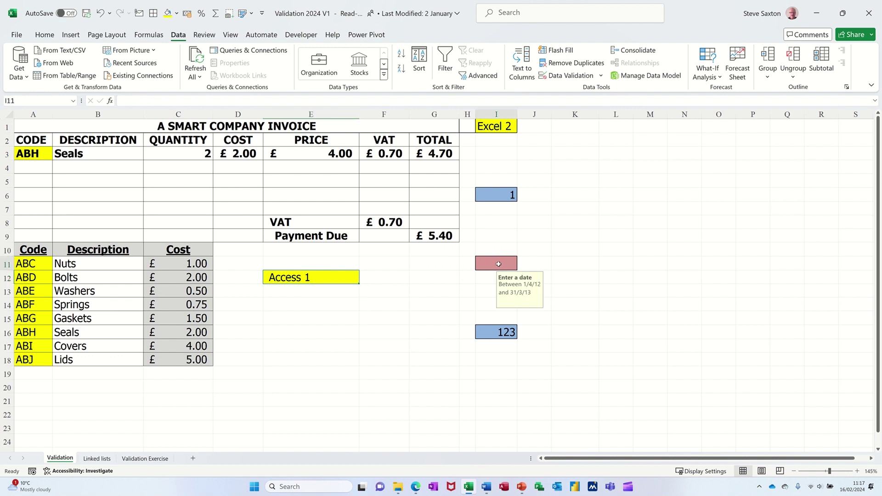
Step: Give J11 a Date validation allowing dates between 1/1/24 and 31/12/24
click(529, 264)
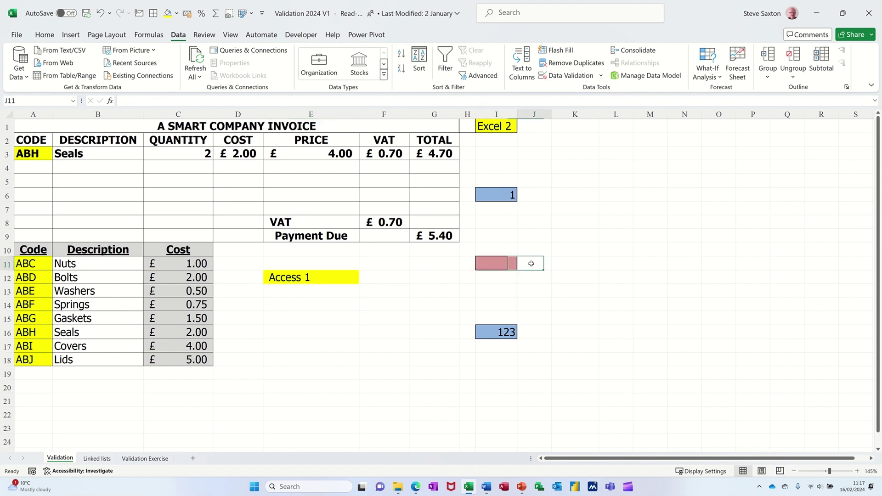
click(568, 75)
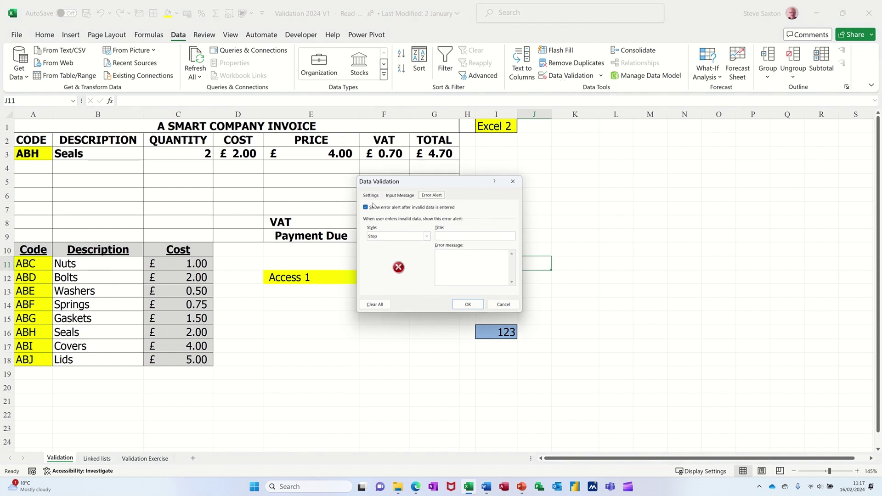
click(371, 196)
click(395, 225)
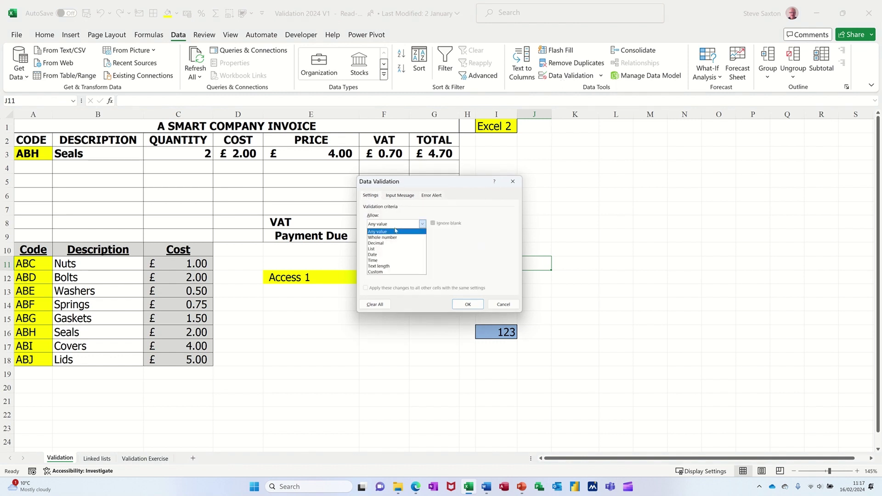
click(390, 255)
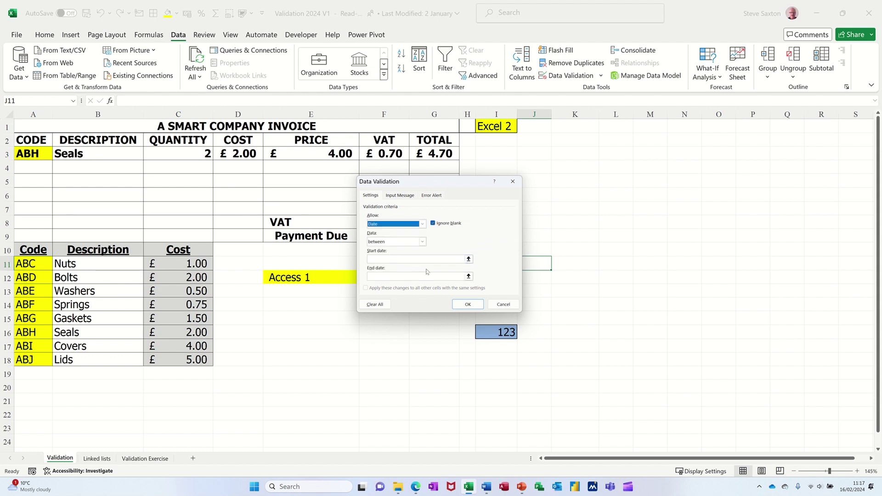
click(388, 259)
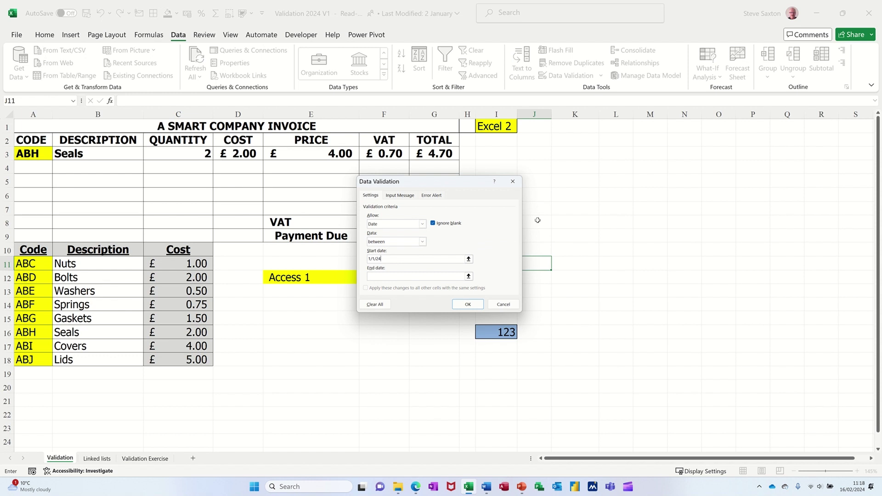
click(414, 274)
text(31/12/24)
Step: Apply the date rule and enter today's date 16/02/2024 in J11
click(467, 305)
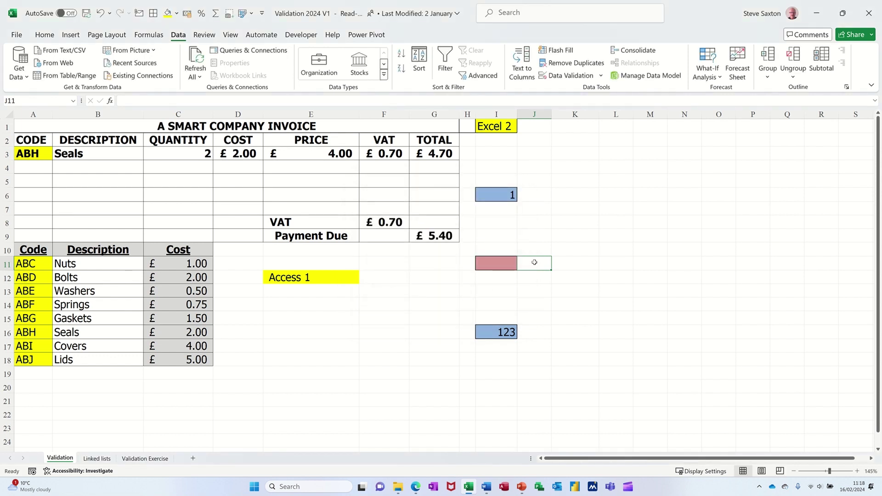
key(ctrl+semicolon)
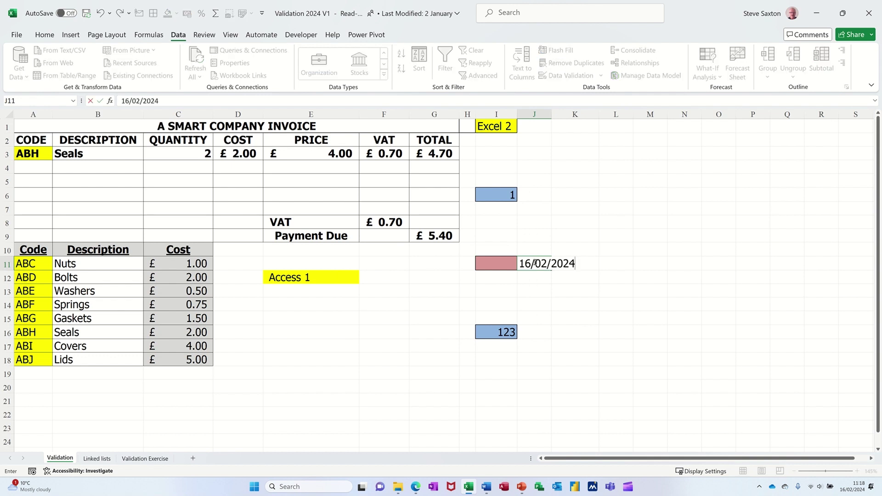
key(Return)
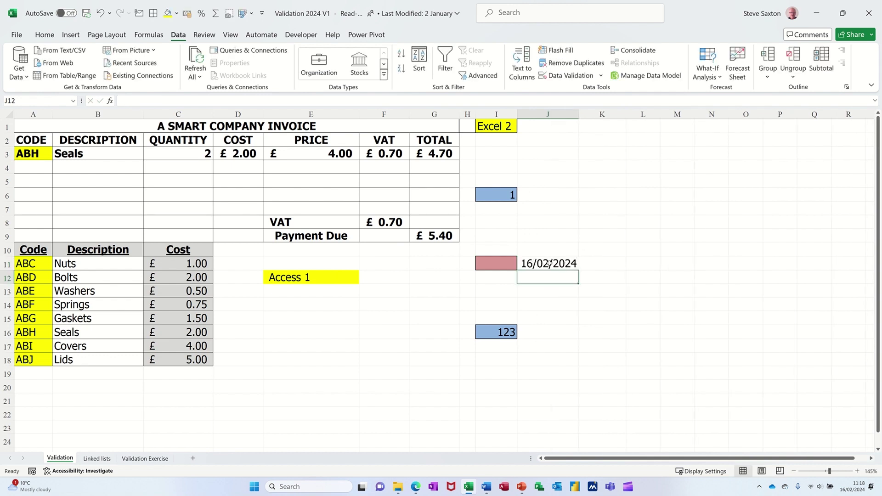
Step: Change J11's year to 2023 and cancel the rejection, keeping 16/02/2024
click(550, 262)
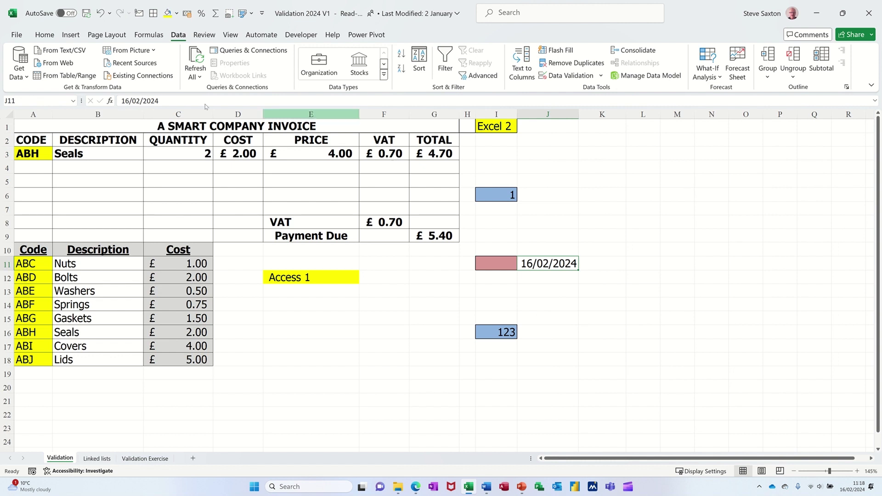
click(180, 100)
key(BackSpace)
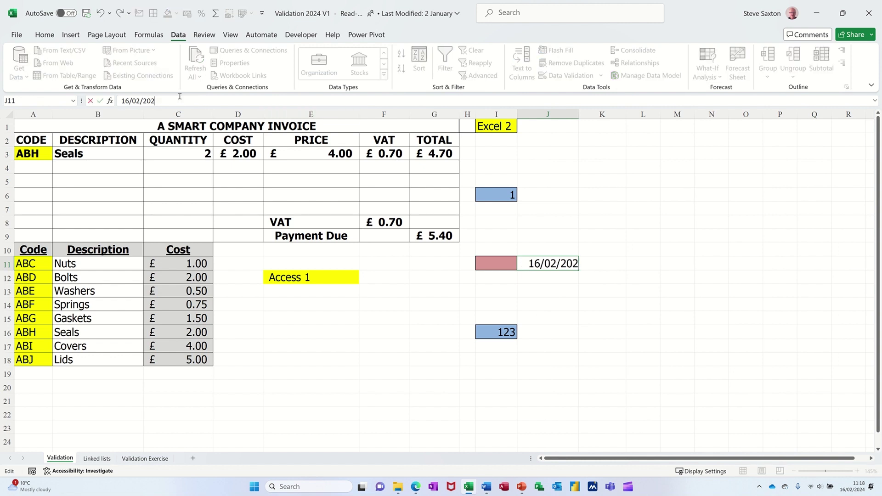
text(3)
key(Return)
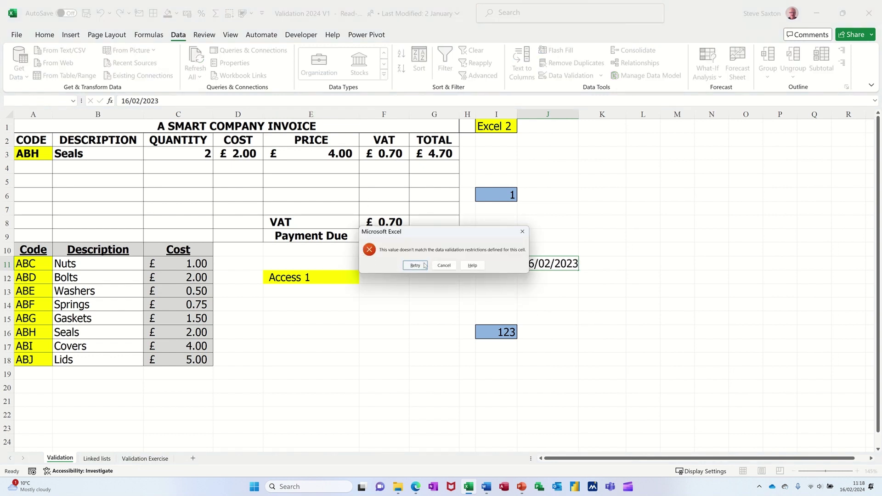
click(444, 265)
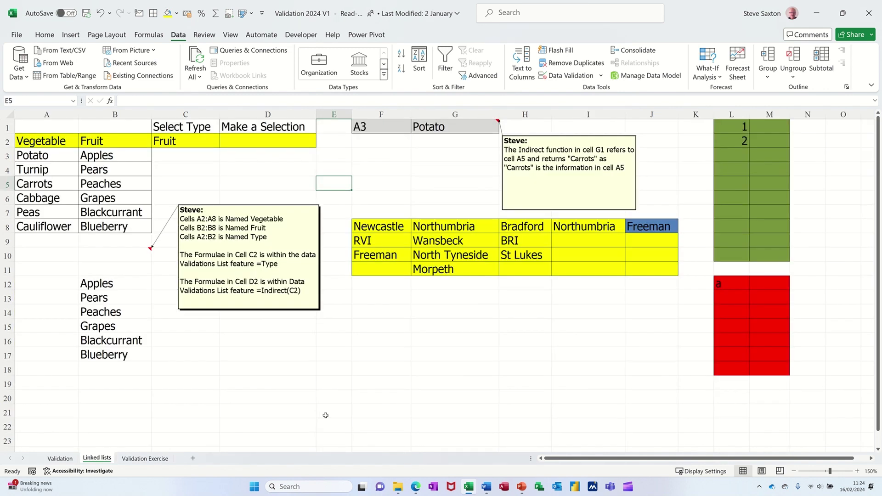
Step: Fill C16 yellow and D16 light blue on the Linked lists sheet
click(208, 341)
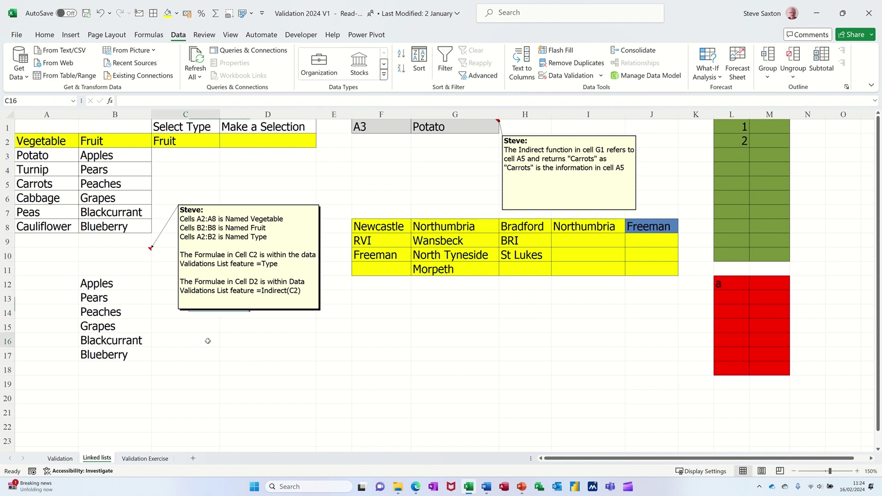
click(167, 13)
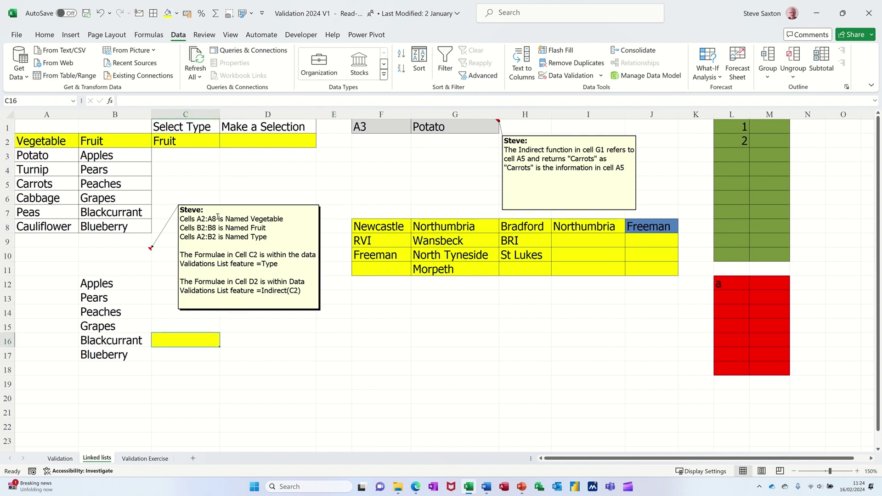
click(253, 339)
click(178, 13)
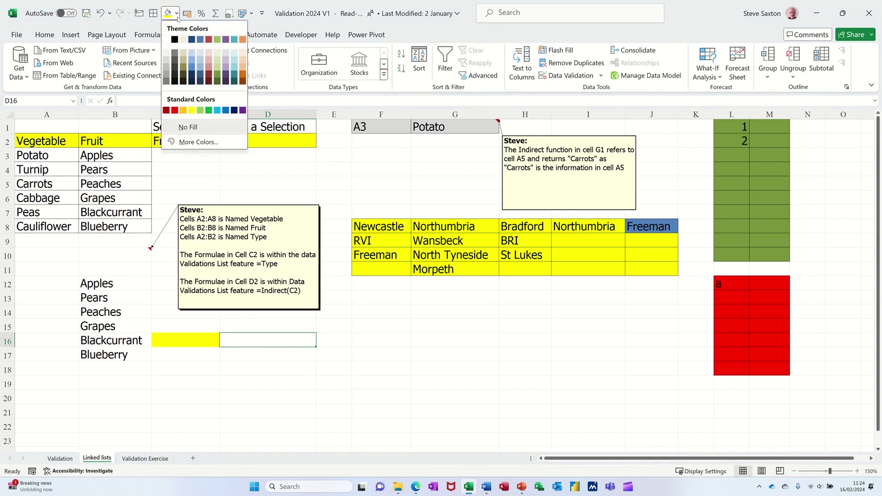
click(195, 56)
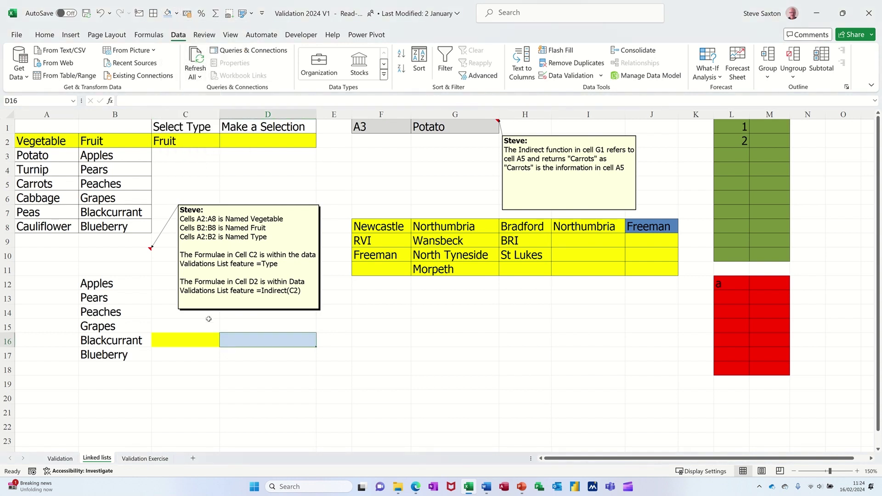
Step: Type the headers 'Item' in C16 and 'Product' in D16
click(186, 338)
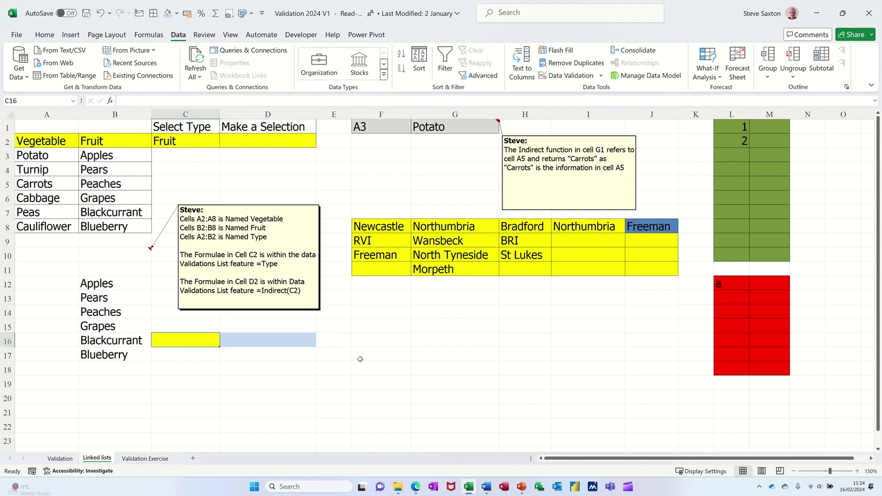
text(Item)
key(Tab)
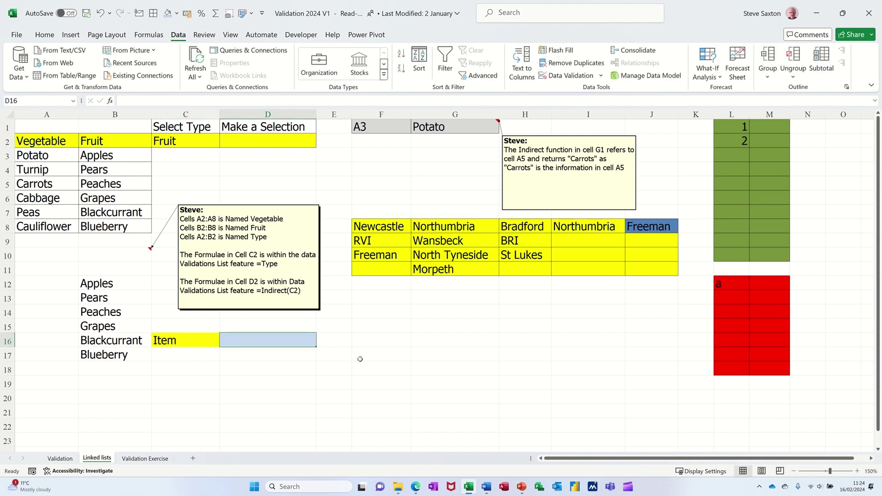
text(Pro)
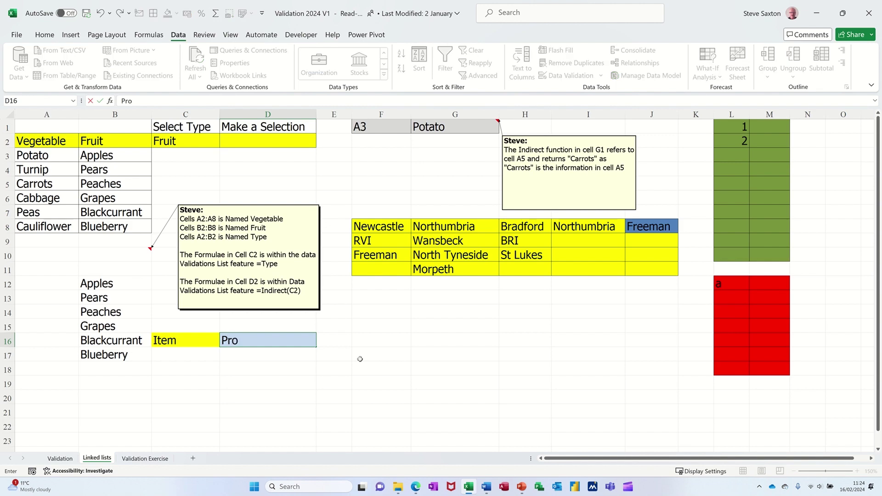
text(duct)
Step: List Car, Tax, Gas under Item and Excel, Word, Access under Product
click(186, 358)
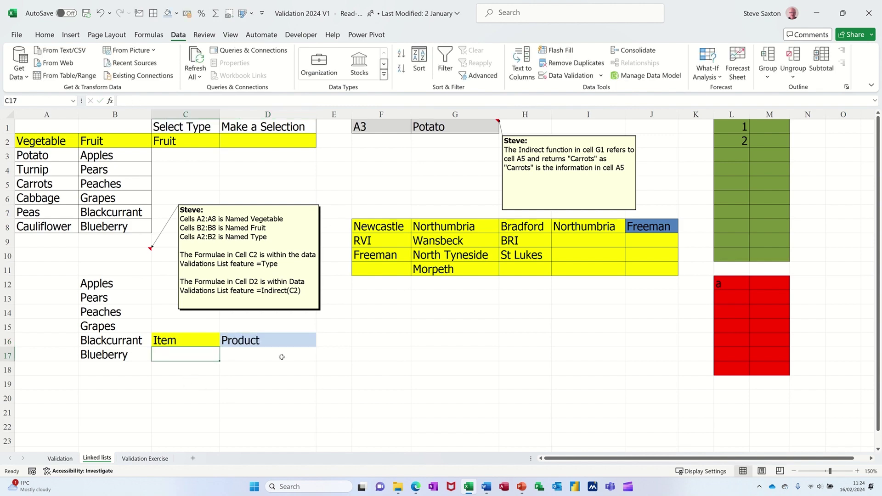
text(Car)
key(Return)
text(Tax)
key(Return)
text(Gas)
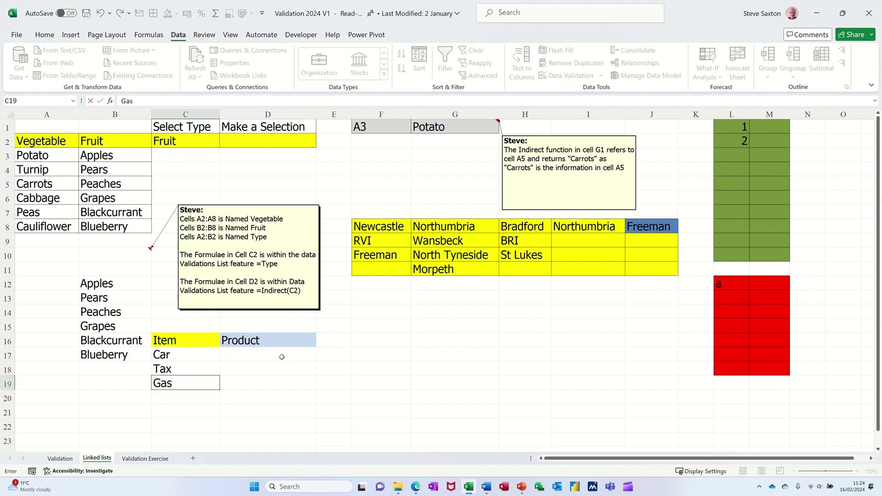
click(283, 358)
text(Excel)
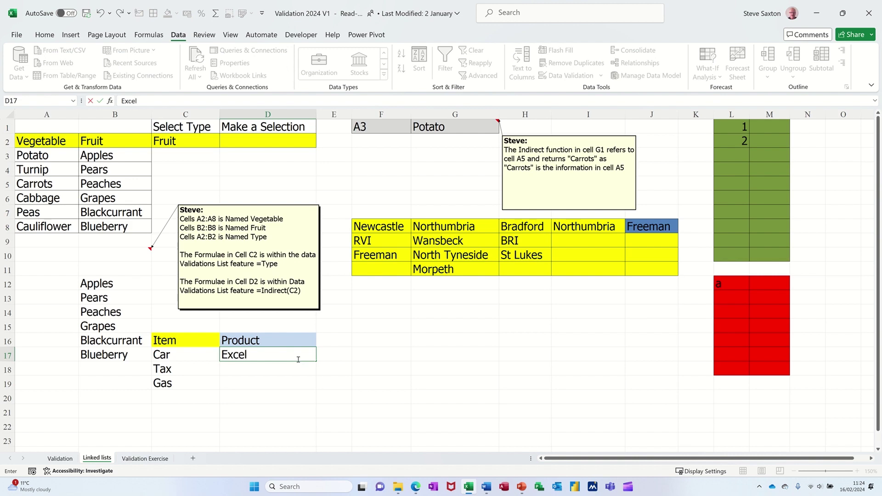
key(Return)
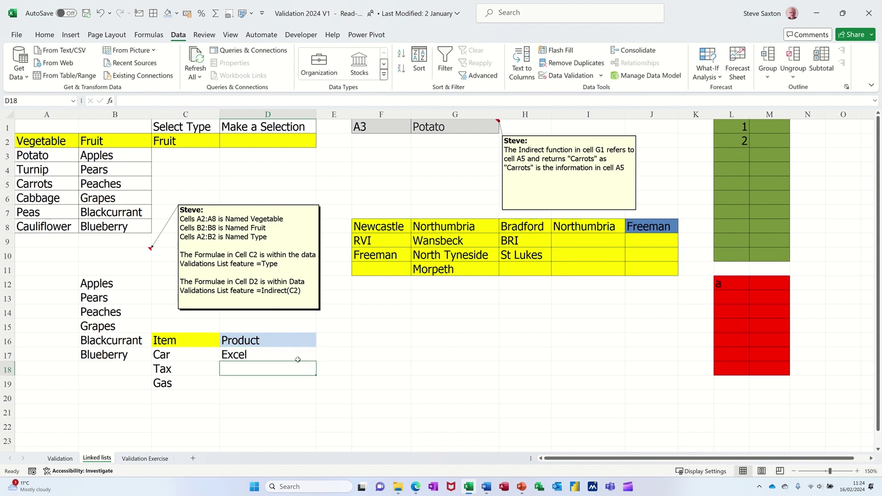
text(Word)
key(Return)
text(Acce)
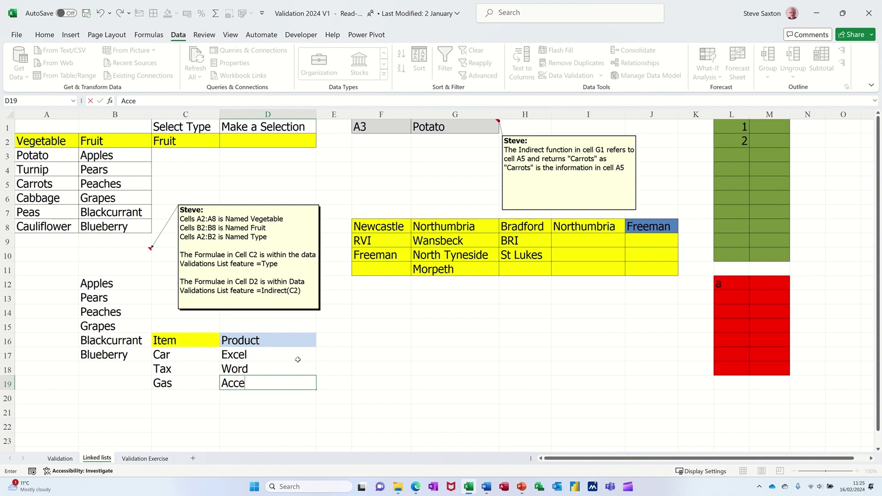
text(ss)
Step: Fill E16 light green and select the Item/Product table
click(340, 341)
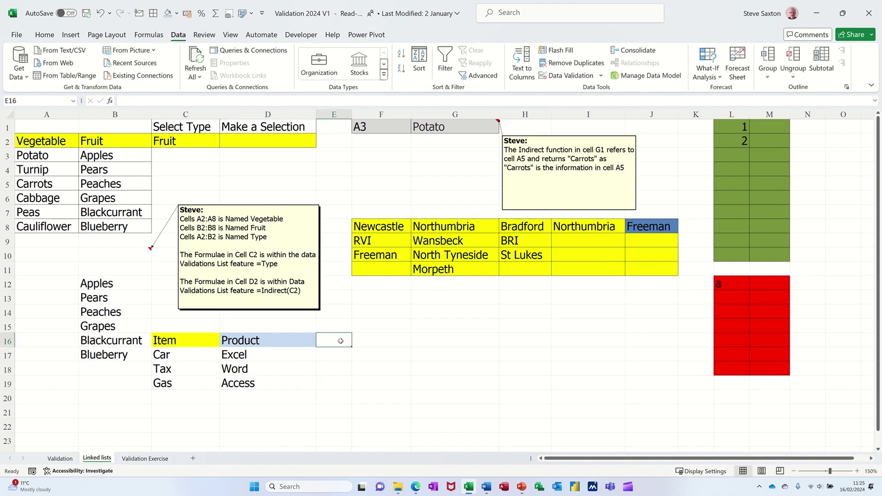
click(177, 18)
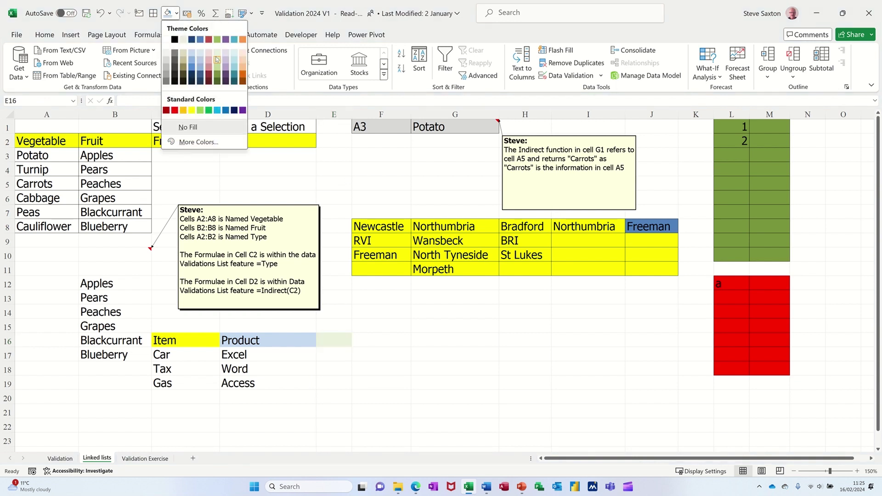
click(217, 54)
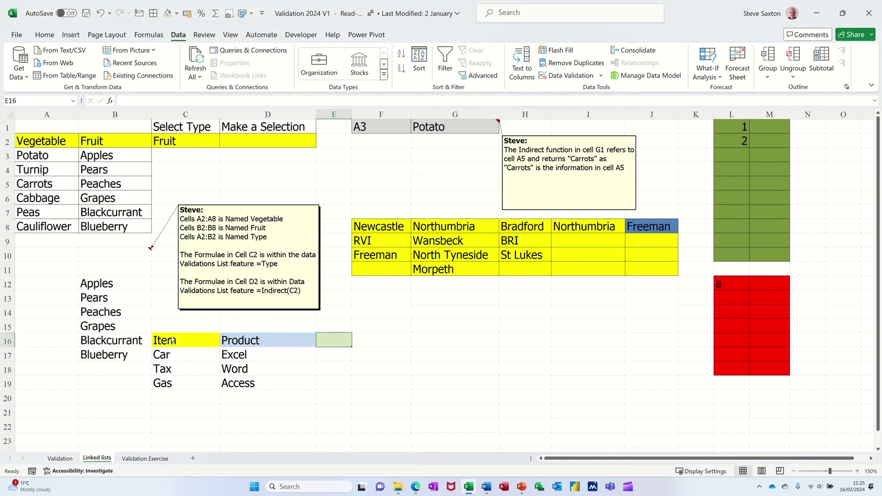
drag(176, 340, 255, 382)
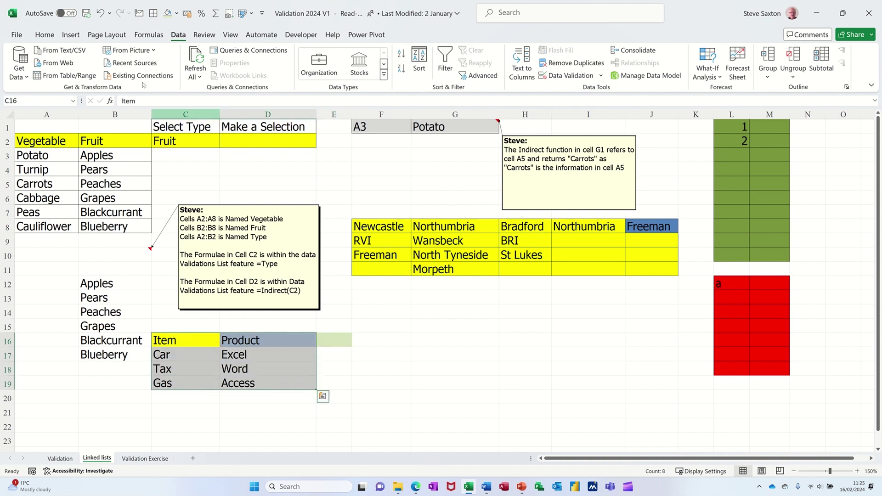
Step: Create names Item and Product from the table's top row and verify both ranges
click(144, 37)
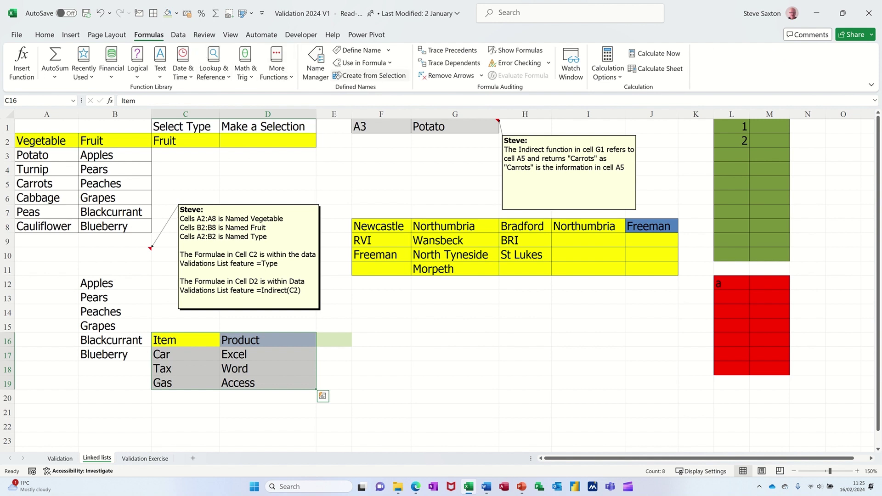
click(369, 75)
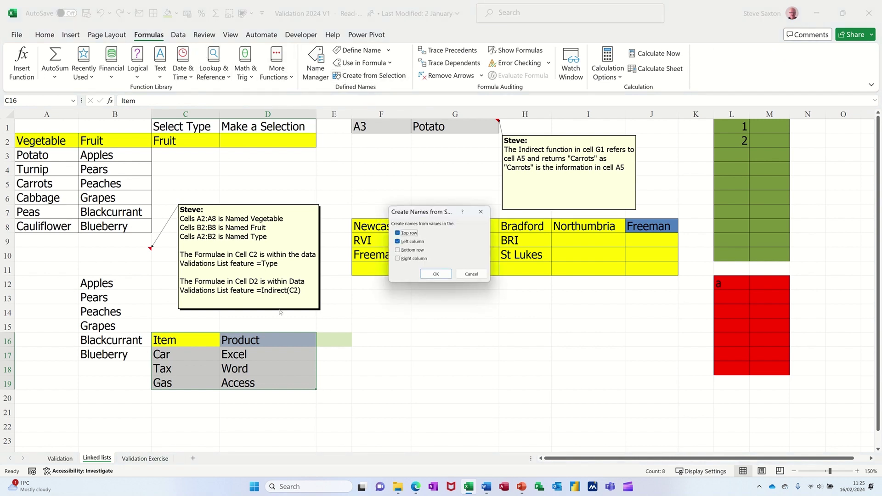
click(398, 243)
click(435, 275)
drag(179, 358, 178, 384)
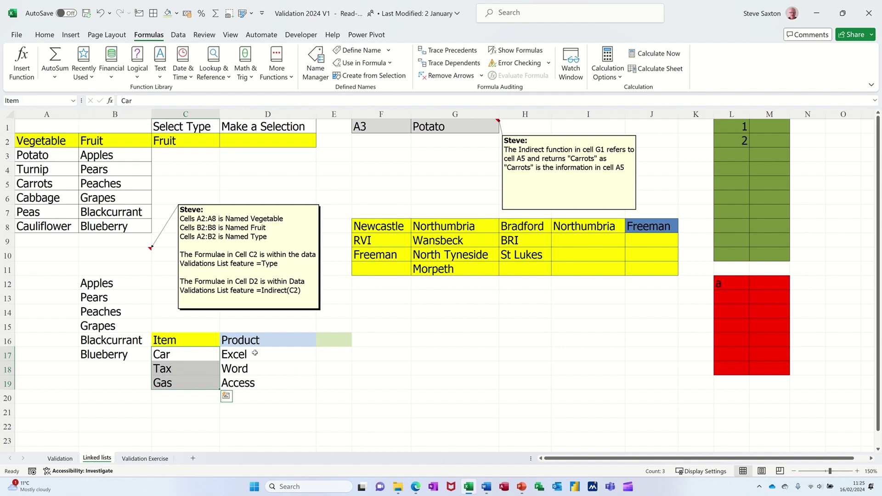
drag(256, 354, 256, 383)
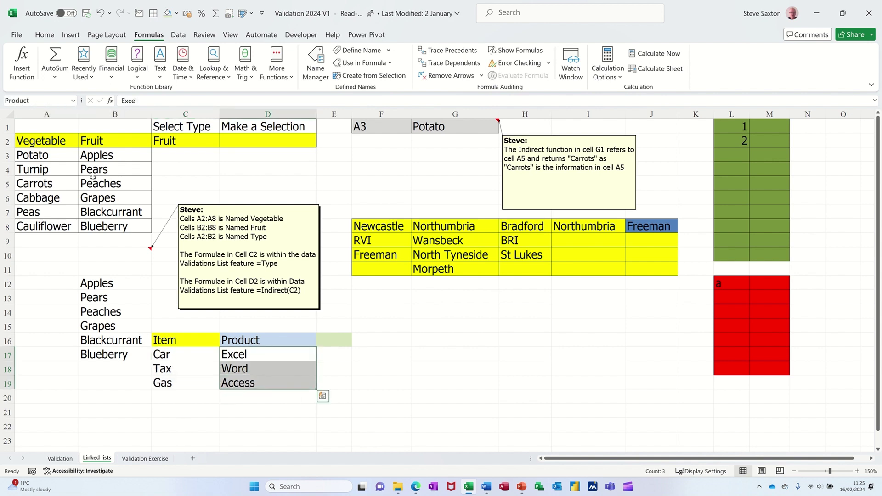
click(335, 340)
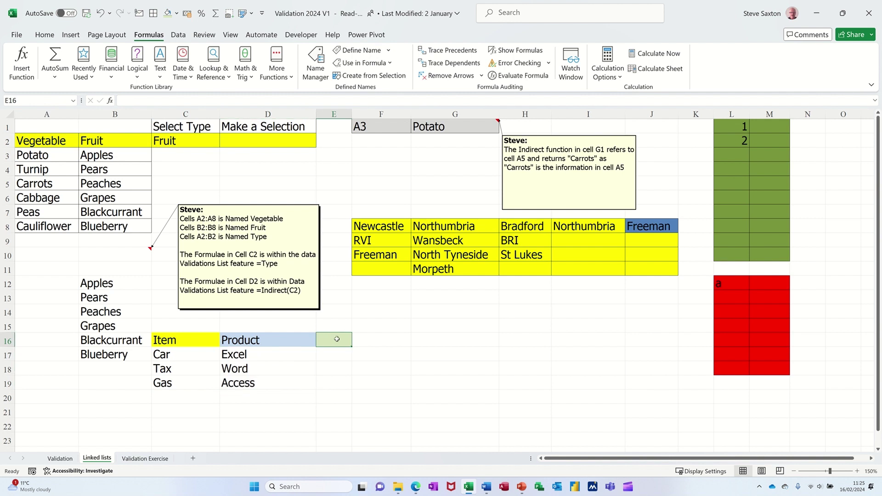
Step: Name the header cells C16:D16 'types' via the Name Box
drag(197, 339, 252, 340)
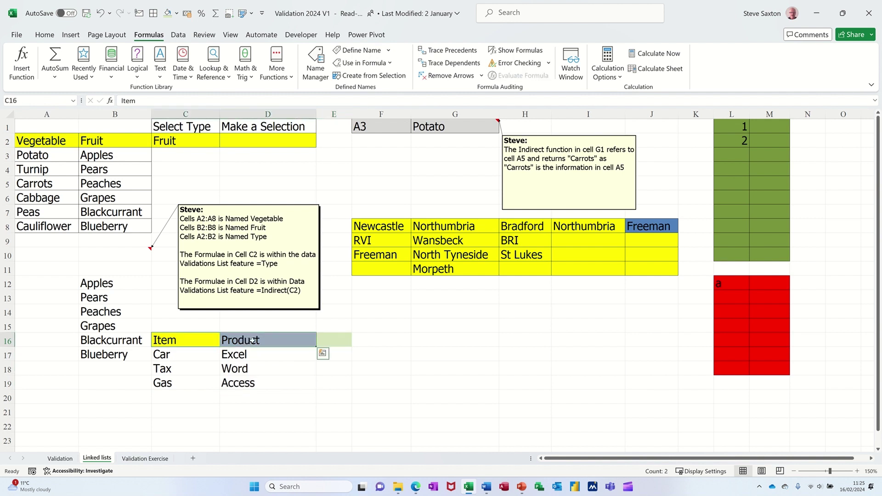
click(36, 100)
text(types)
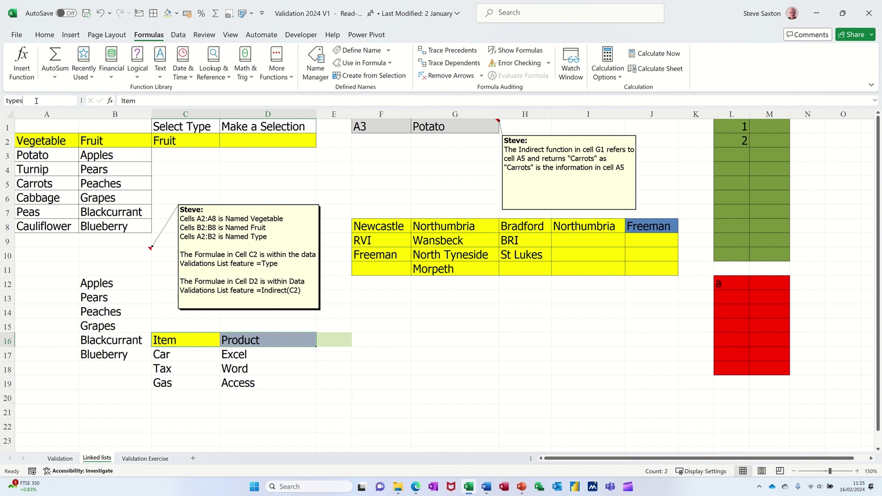
key(Return)
click(329, 340)
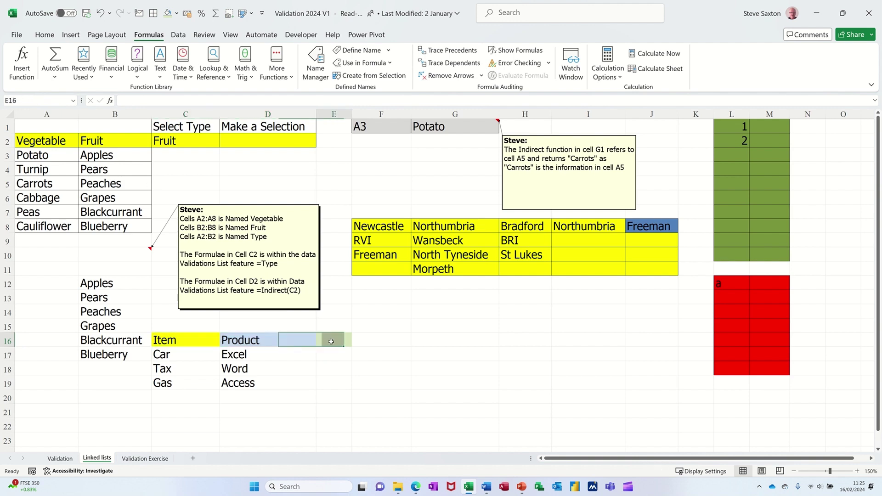
Step: Give E16 a list validation sourced from =types and choose Item in it
click(183, 37)
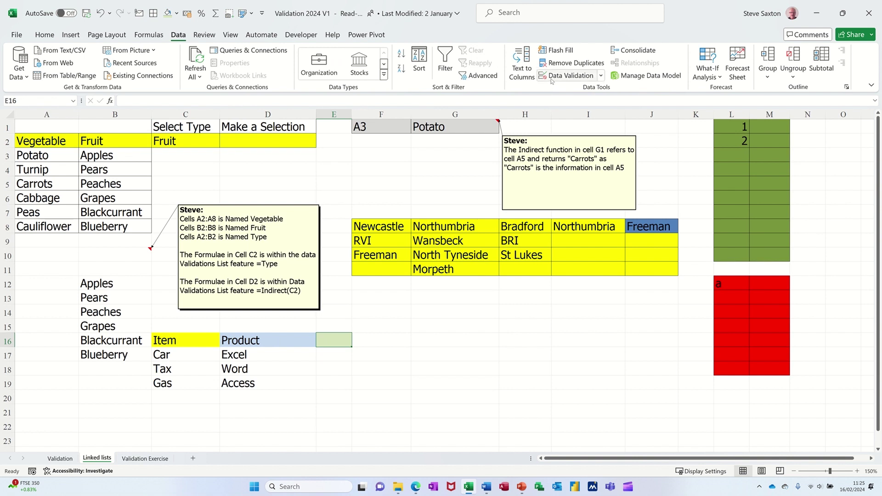
click(549, 77)
click(422, 224)
click(381, 249)
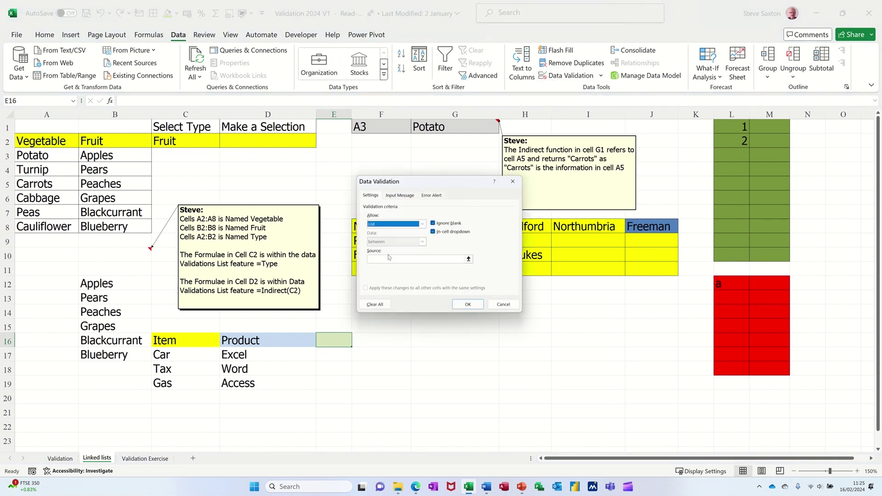
click(401, 259)
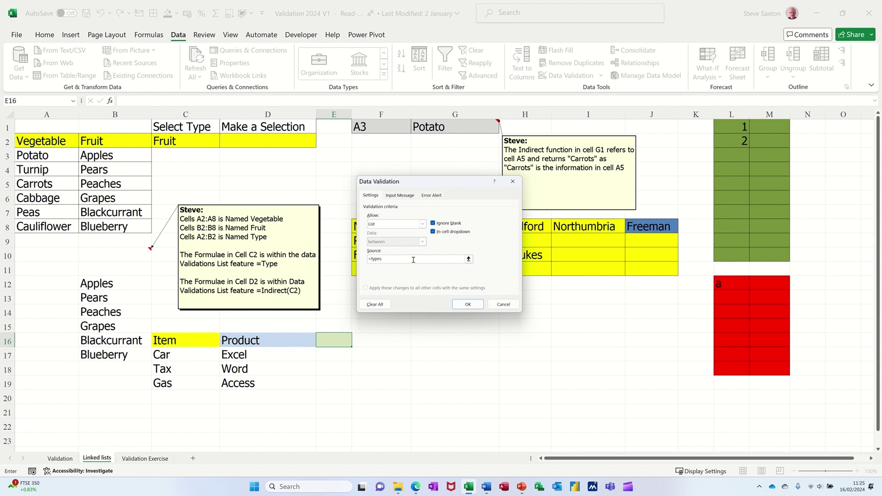
key(Return)
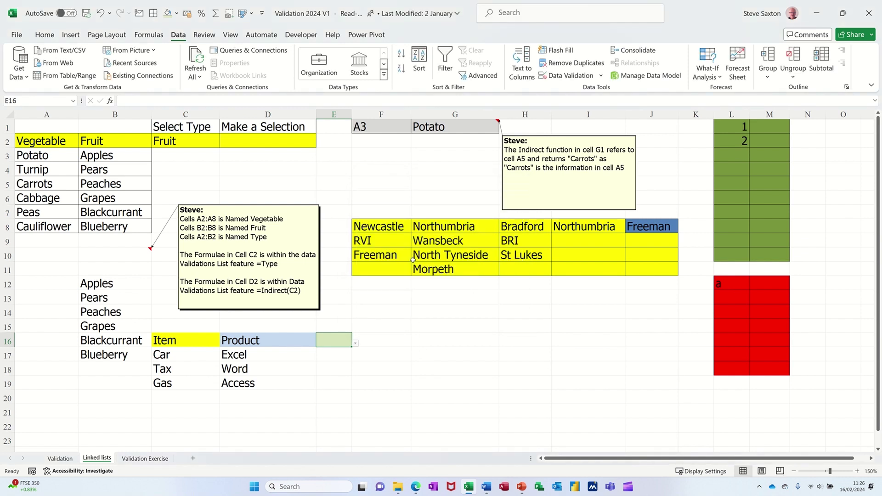
click(356, 342)
click(339, 352)
click(386, 344)
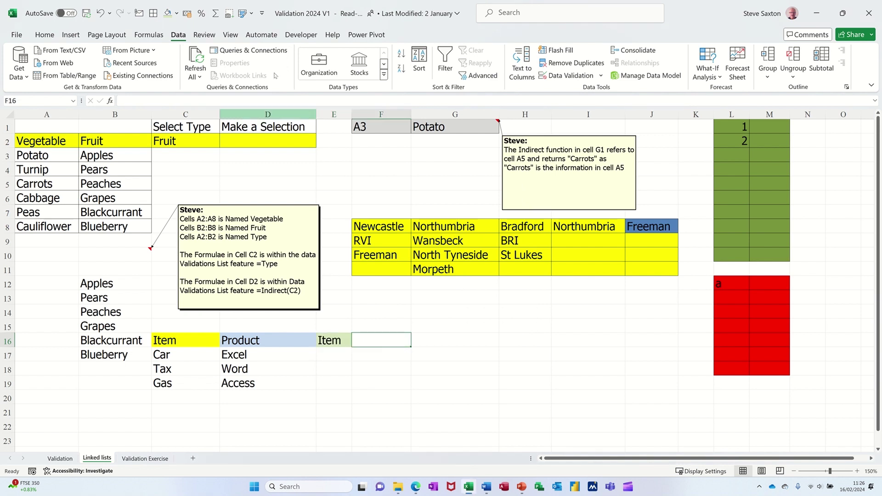
Step: Fill F16 yellow and give it a list validation with source =INDIRECT($E$16)
click(176, 15)
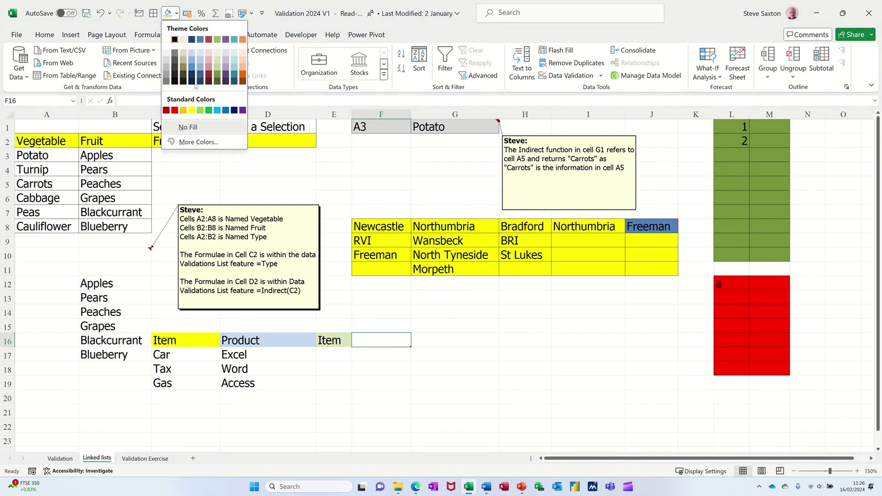
click(191, 110)
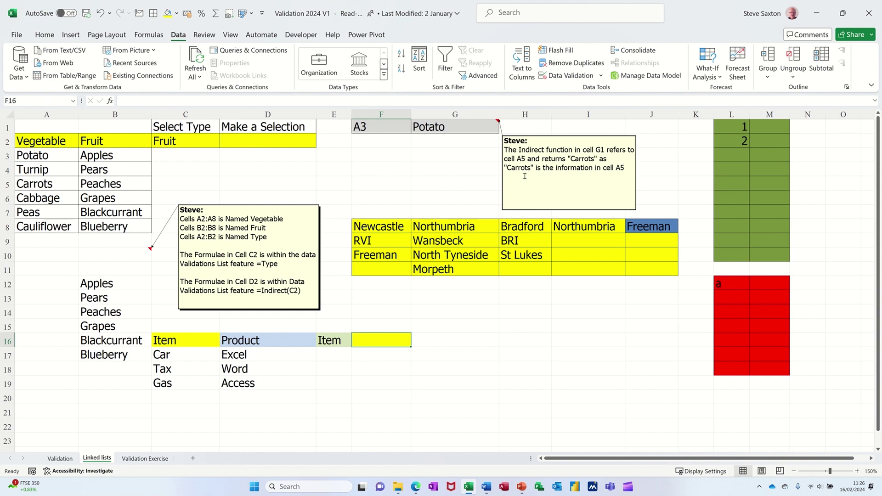
click(566, 76)
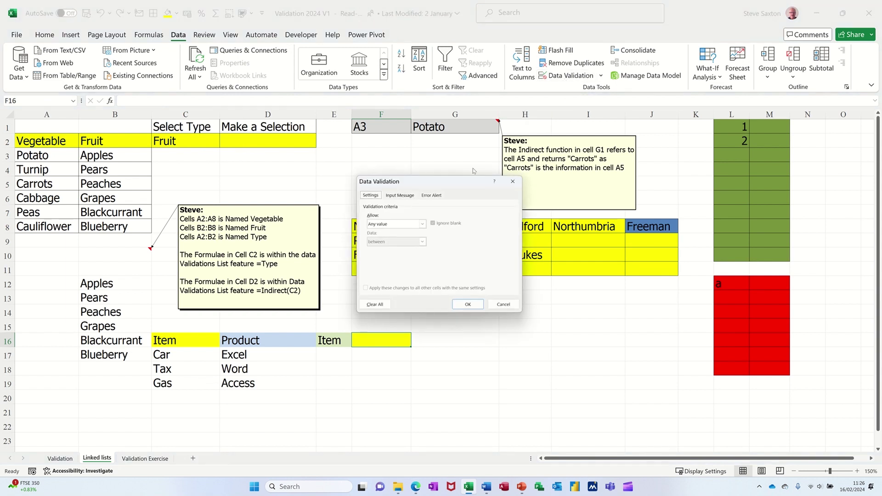
click(422, 223)
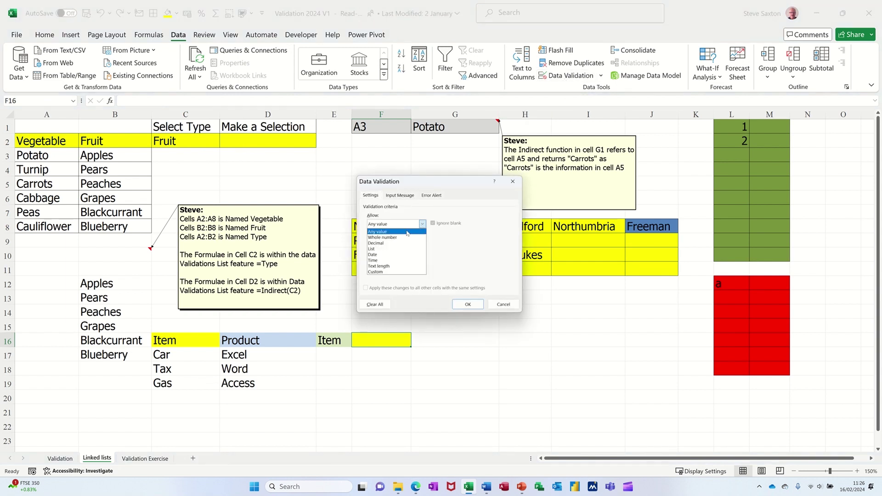
click(380, 250)
click(386, 259)
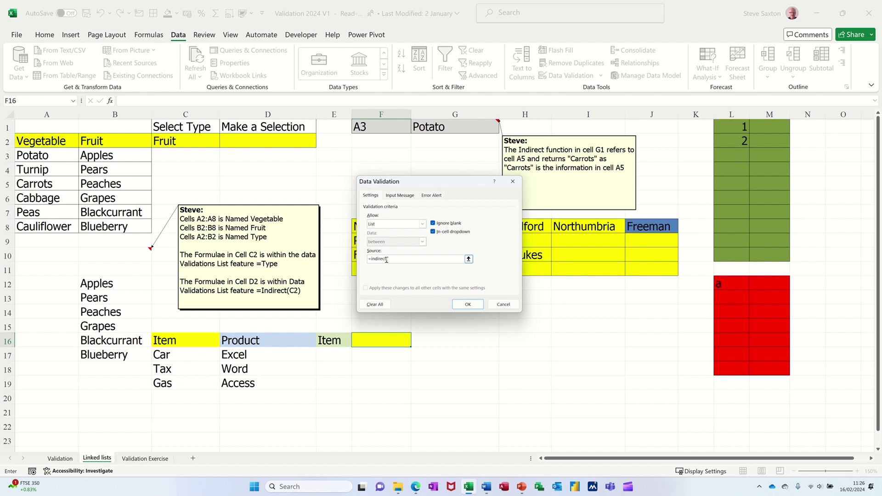
click(332, 341)
text())
click(461, 306)
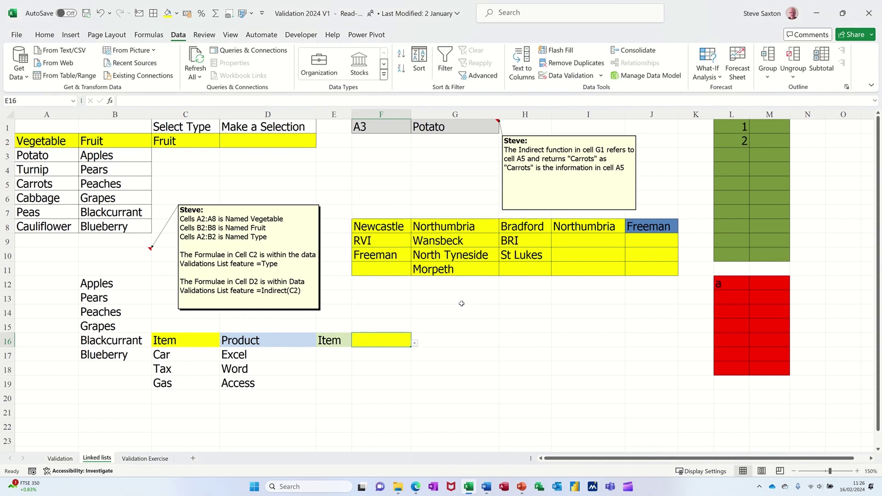
Step: Test the dependent list: pick Tax, then switch E16 to Product and choose Word
click(415, 343)
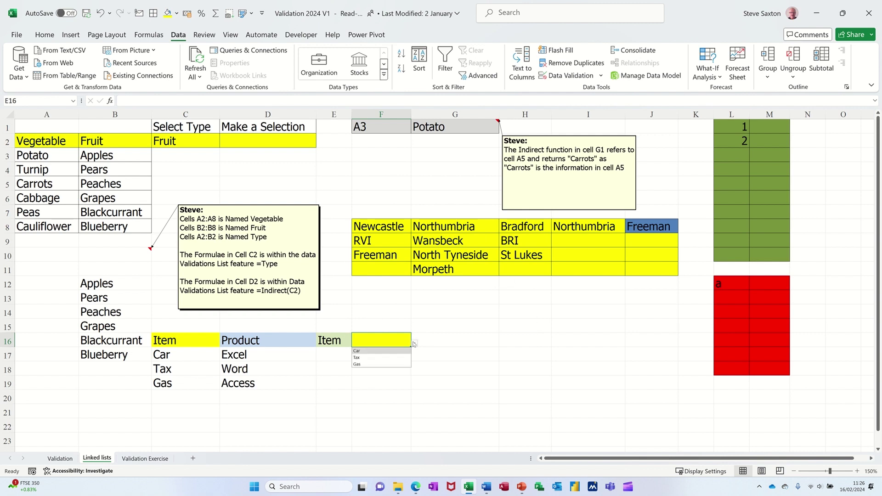
click(375, 358)
click(344, 343)
click(355, 344)
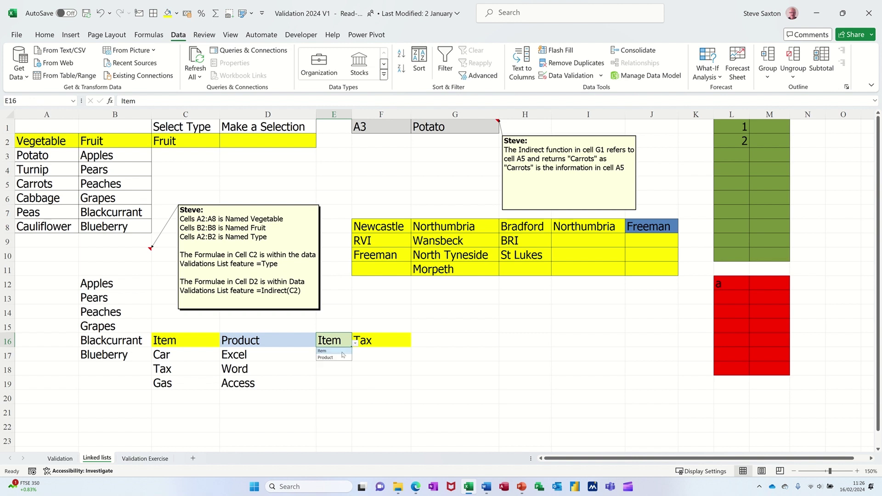
click(333, 357)
click(393, 342)
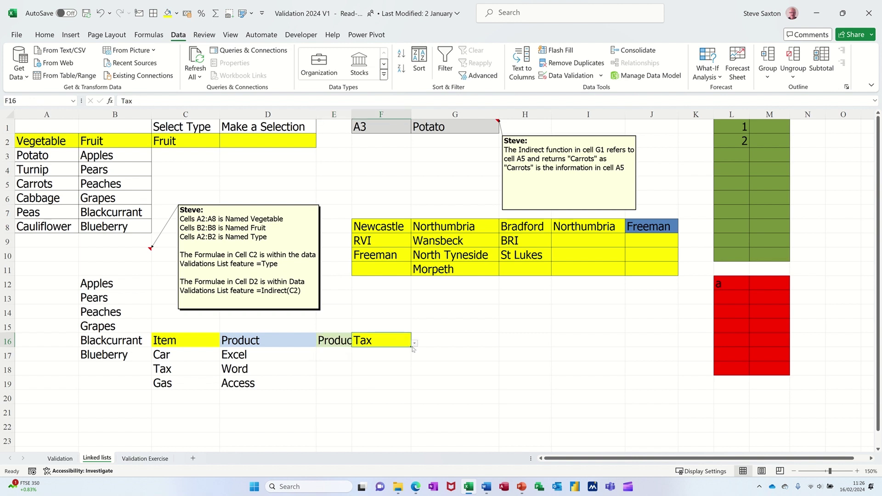
click(415, 343)
click(389, 358)
click(393, 364)
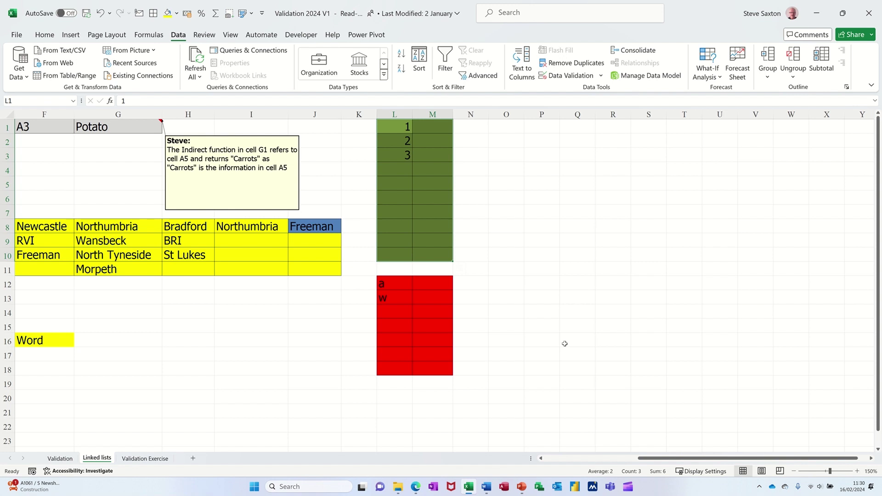
Step: Test the rules by entering a duplicate 3 in L4 and 1 in L14, cancelling each rejection
click(401, 173)
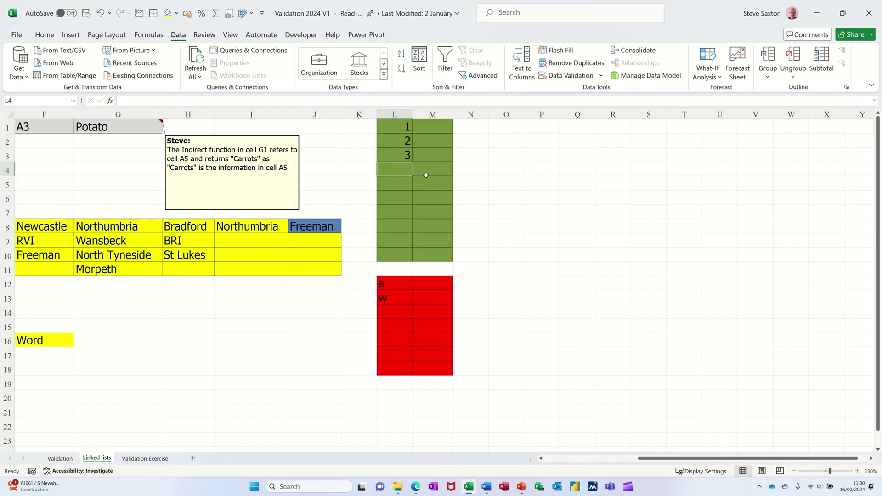
text(3)
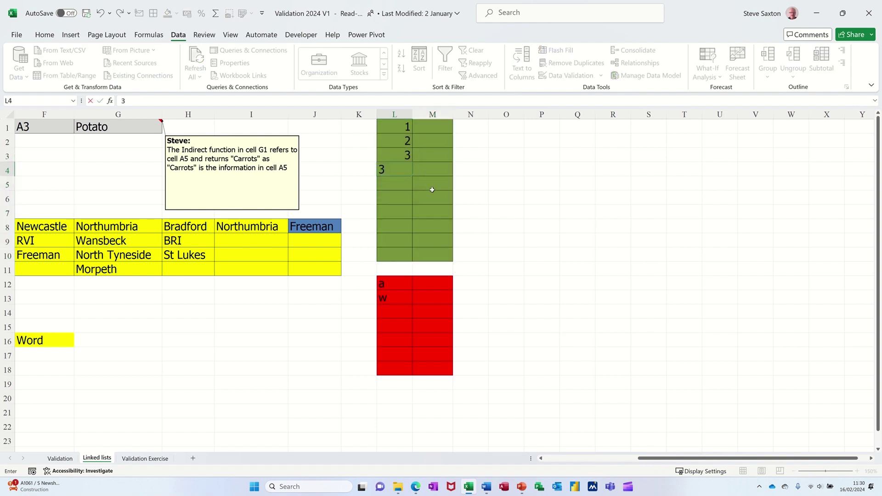
key(Return)
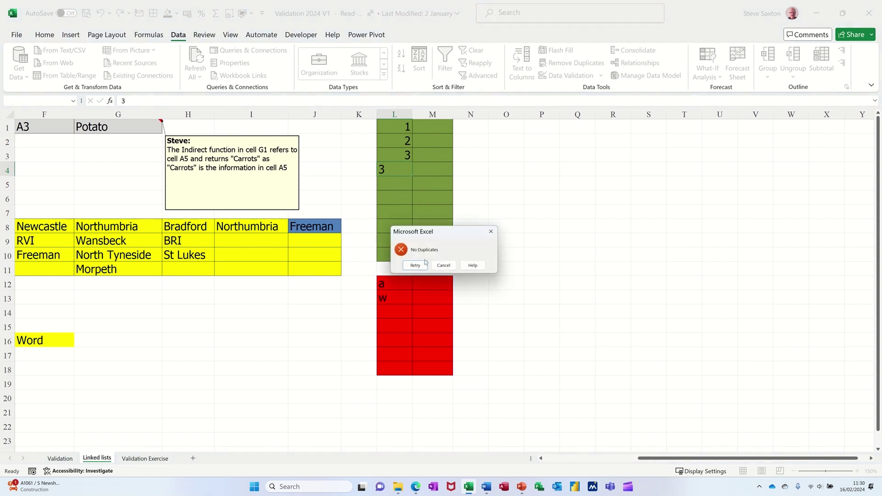
click(441, 266)
click(395, 315)
text(1)
key(Return)
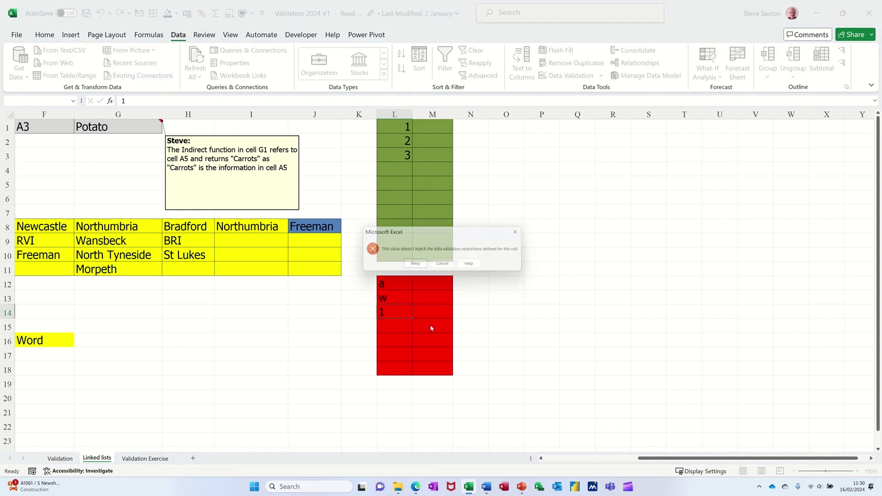
click(443, 265)
Step: Enter the valid values 4 in L4 and the letter e in L14
click(399, 172)
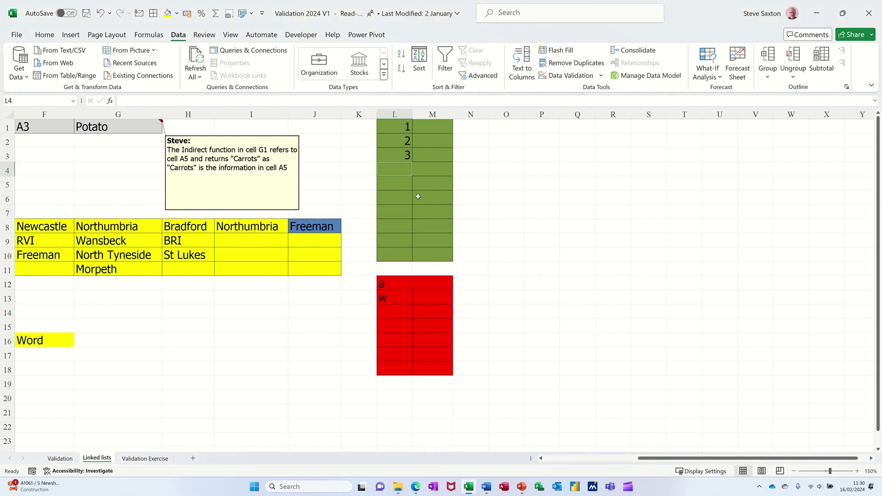
text(4)
click(392, 316)
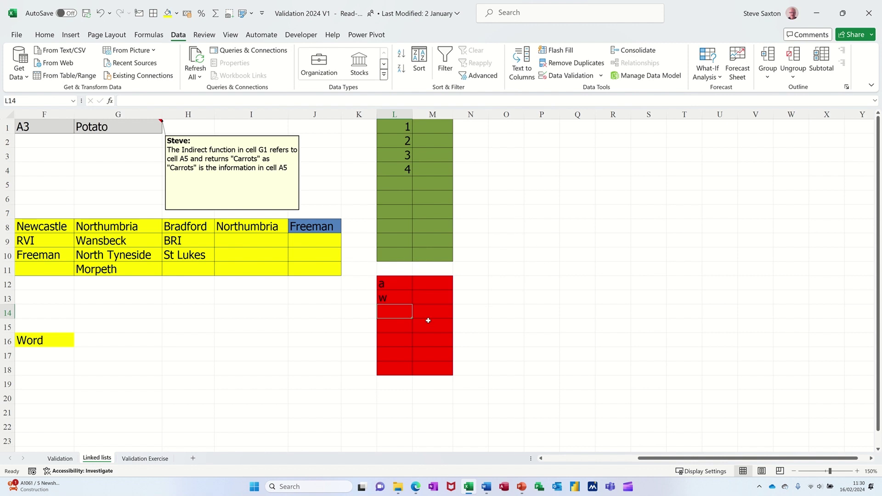
text(e)
click(424, 339)
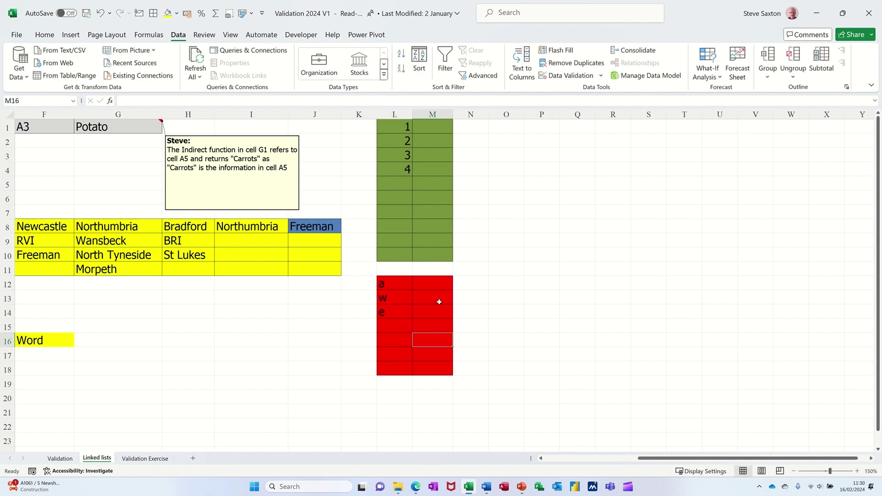
click(399, 129)
drag(411, 136, 426, 256)
click(561, 77)
drag(453, 181, 577, 157)
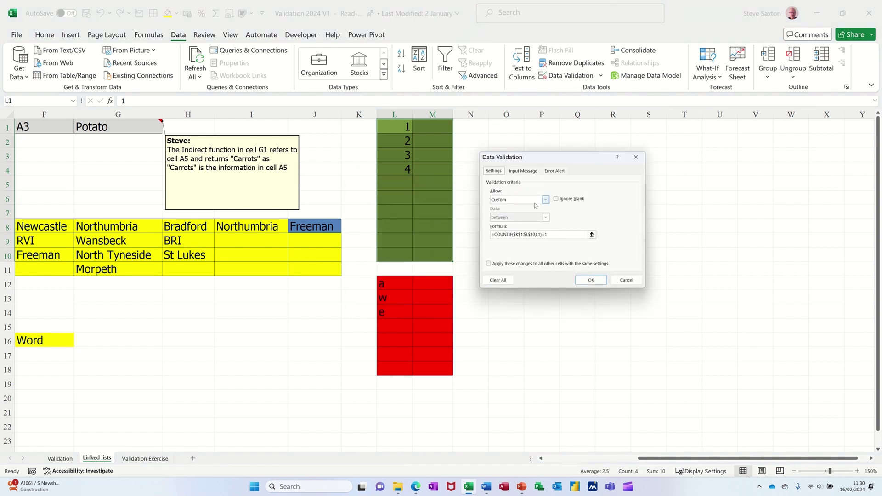
click(545, 200)
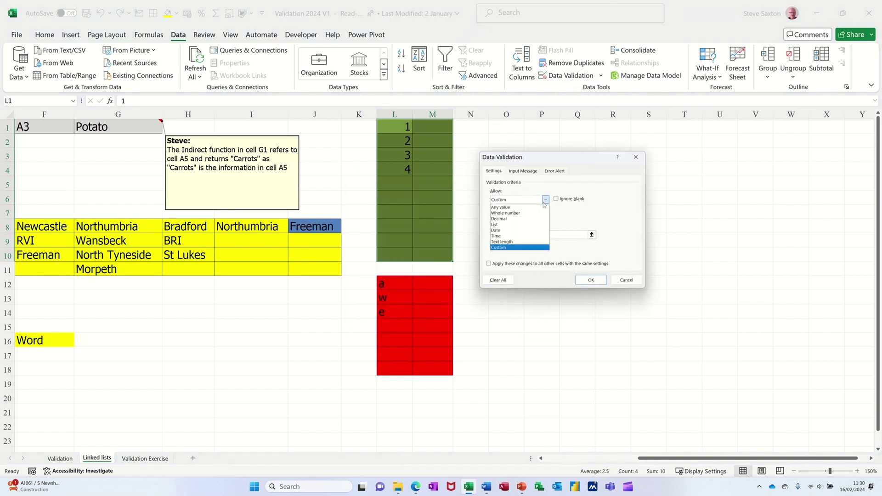
click(504, 248)
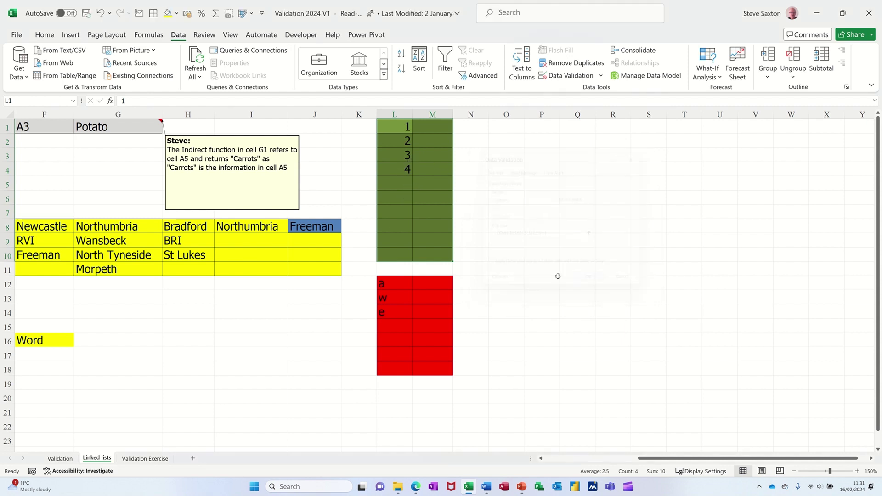
drag(404, 283, 437, 366)
click(555, 79)
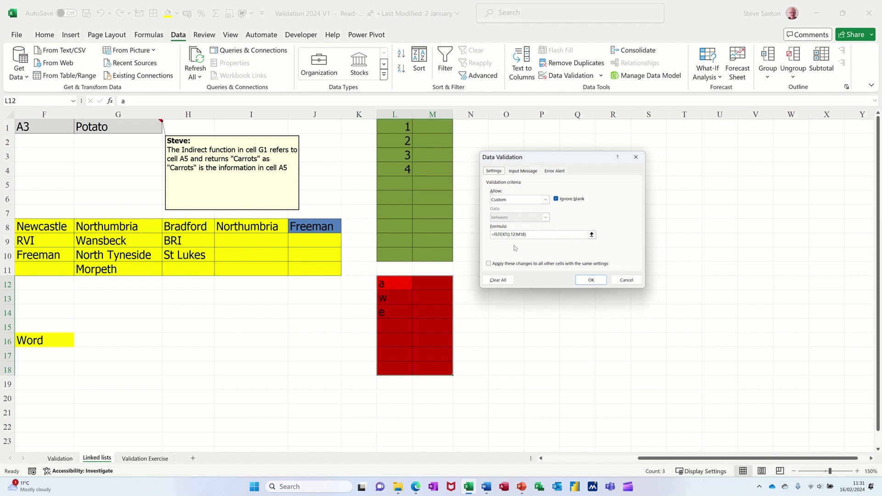
click(580, 280)
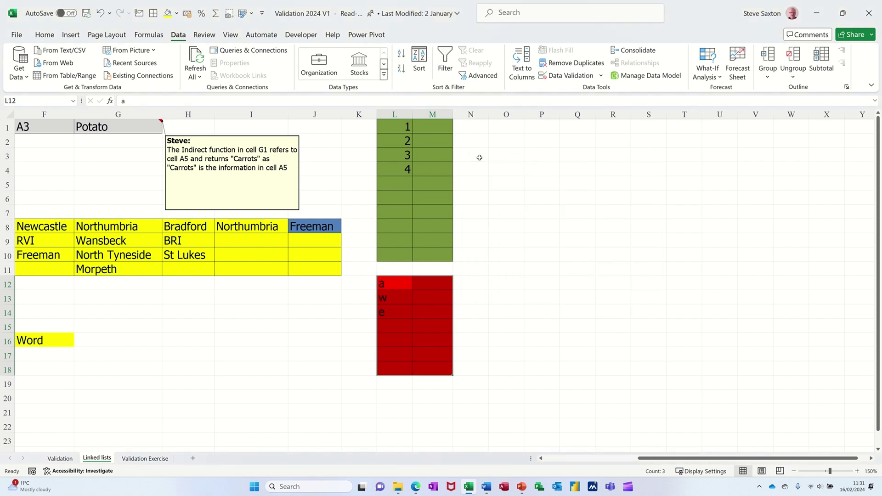
Step: On the Validation Exercise sheet, select the blue block I4:J9
click(143, 458)
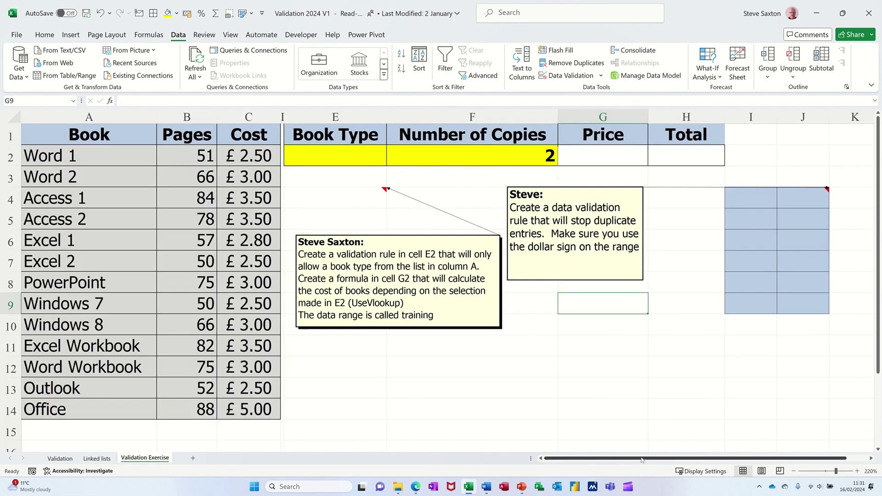
drag(662, 460, 725, 457)
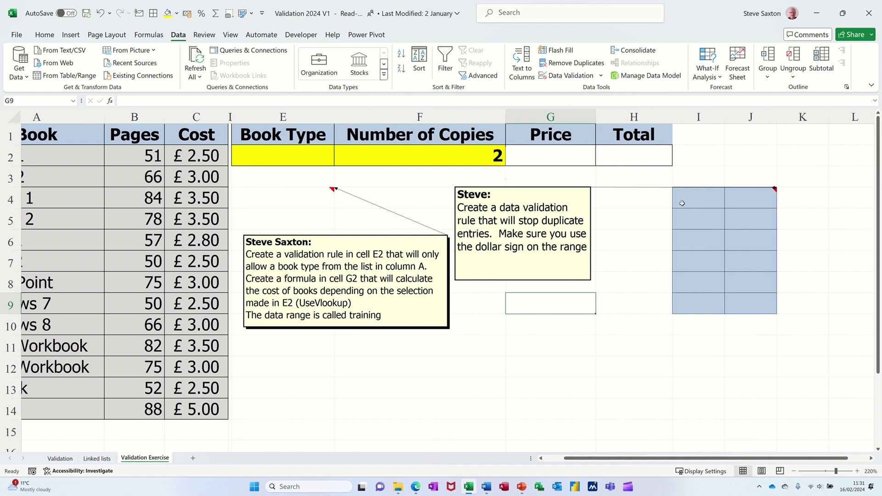
drag(690, 199, 744, 301)
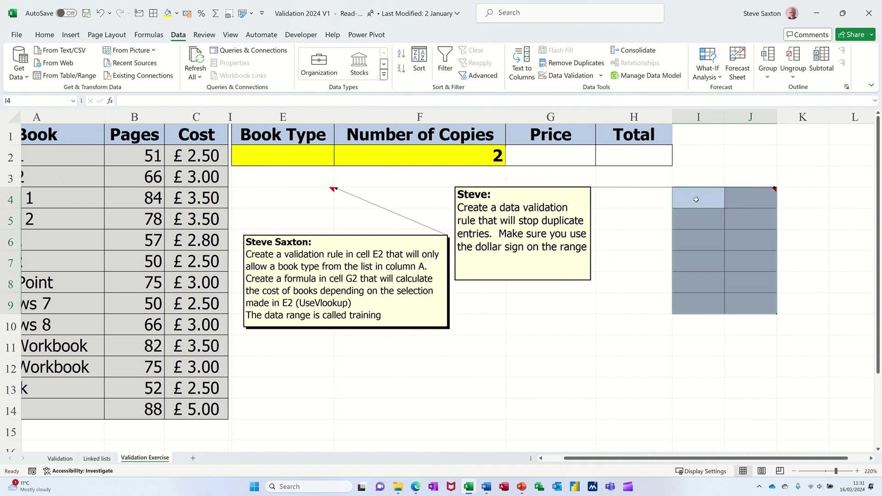
Step: Apply a Custom validation rule =COUNTIF($I$4:$J$9,I4)=1 to I4:J9
click(565, 79)
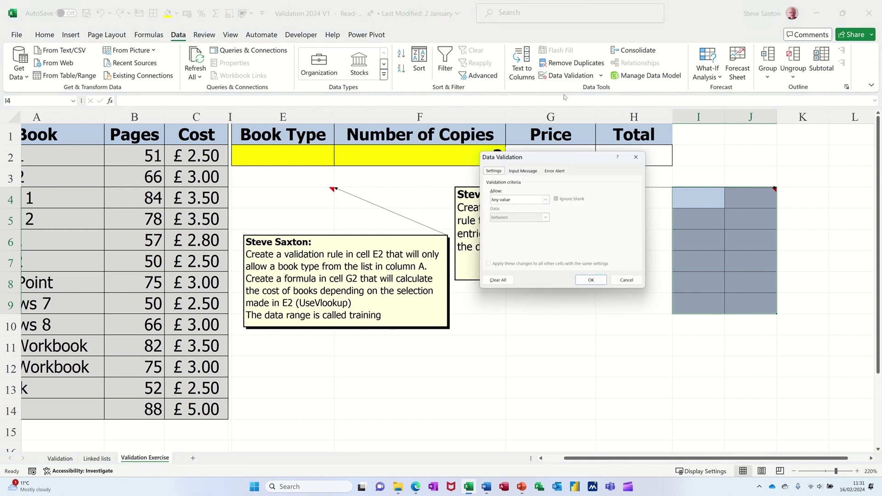
click(527, 201)
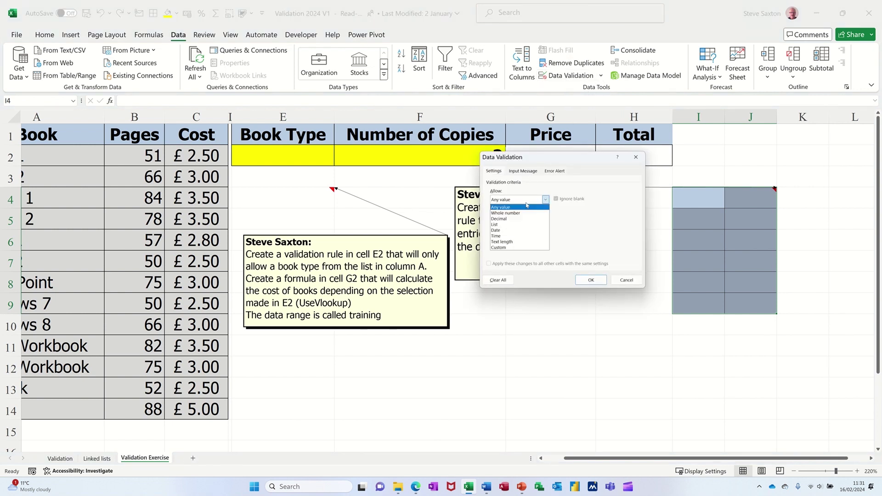
click(515, 247)
click(514, 234)
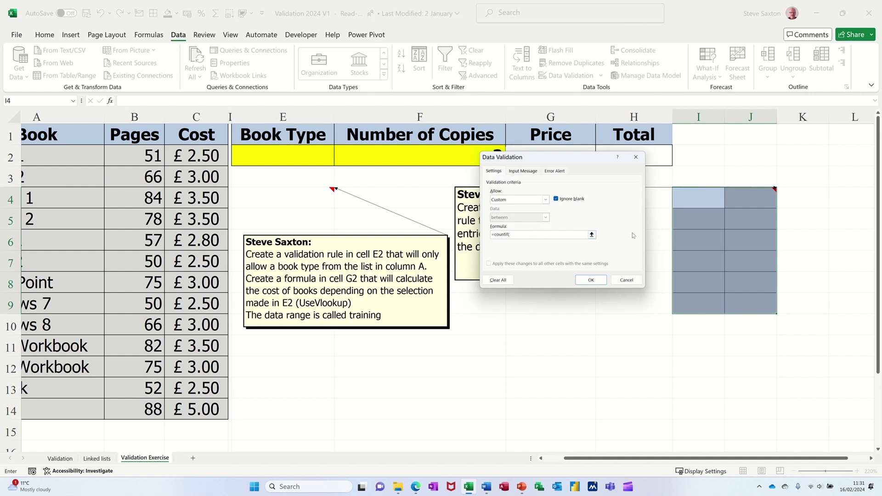
drag(692, 198, 744, 301)
key(F4)
text(,i4)=1)
click(577, 281)
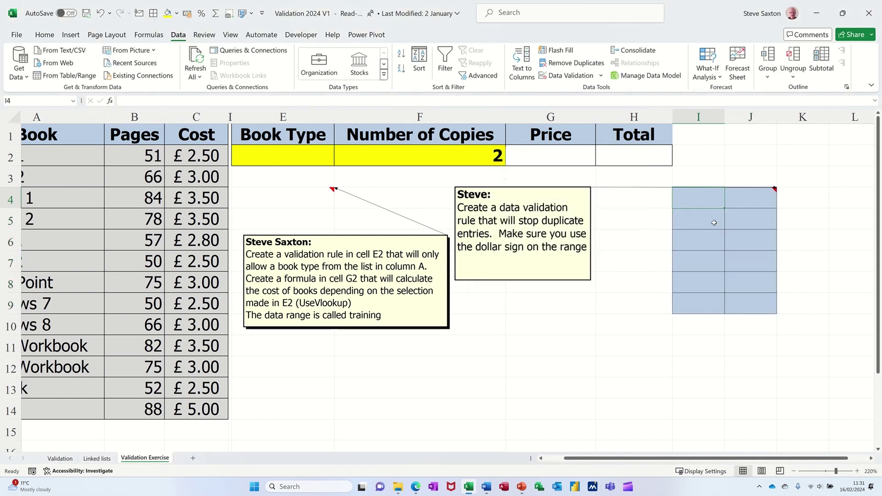
Step: Enter 1 in I4, then confirm a repeated 1 in I5 is refused and cancel it
text(1)
key(Return)
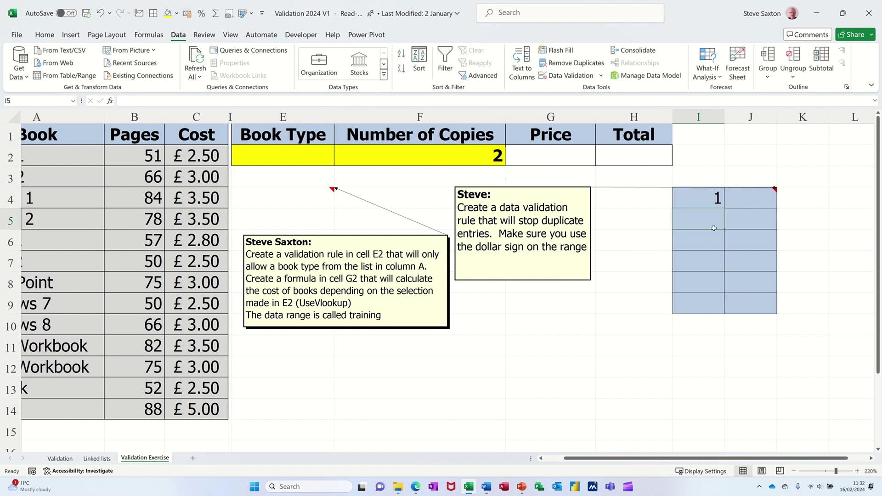
text(1)
key(Return)
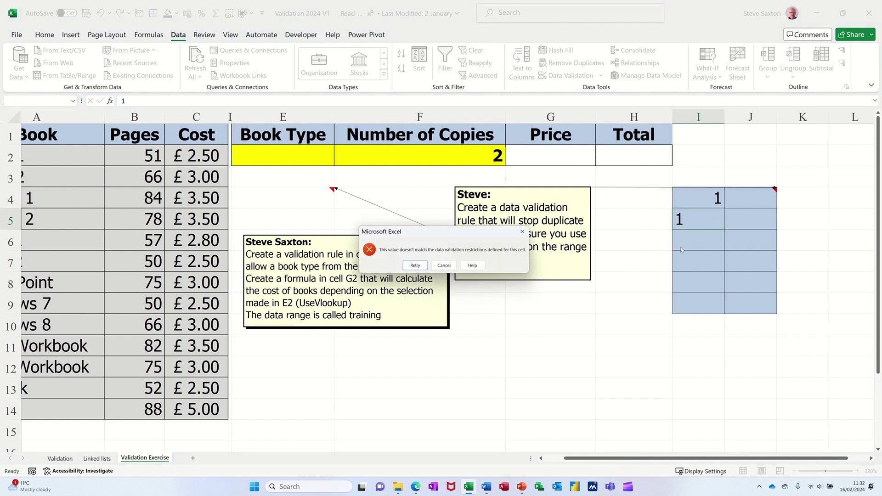
drag(441, 239, 677, 263)
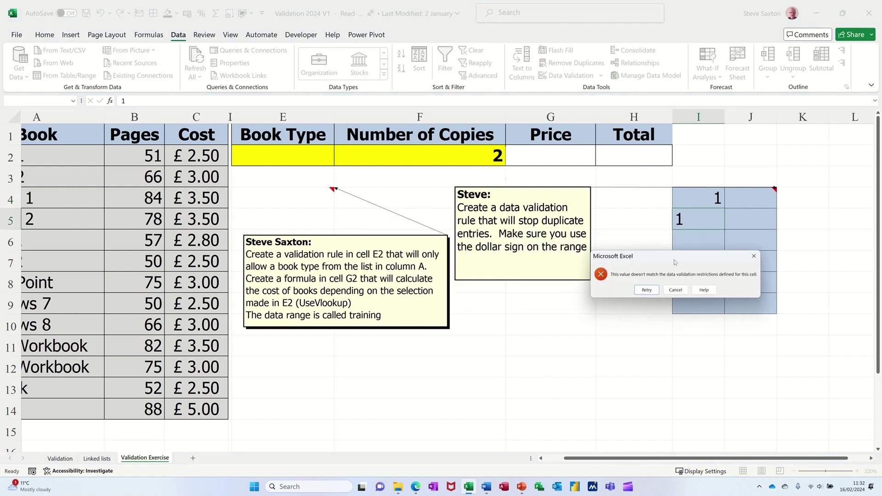
click(680, 290)
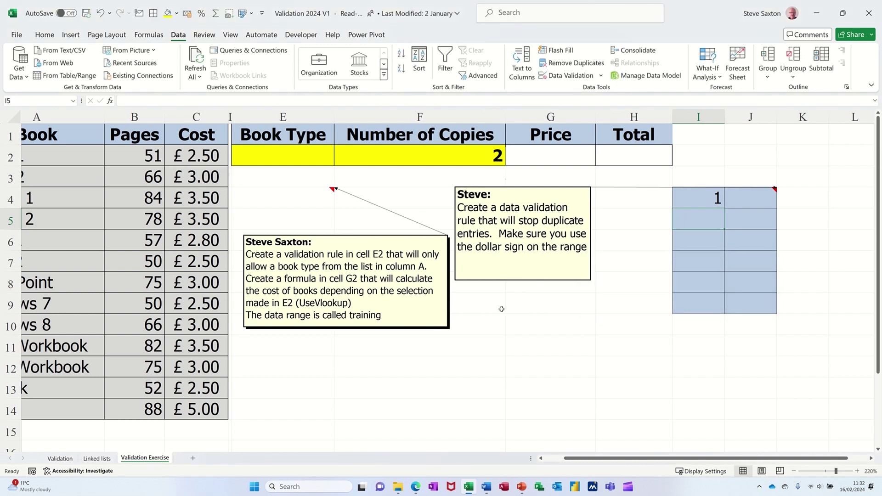